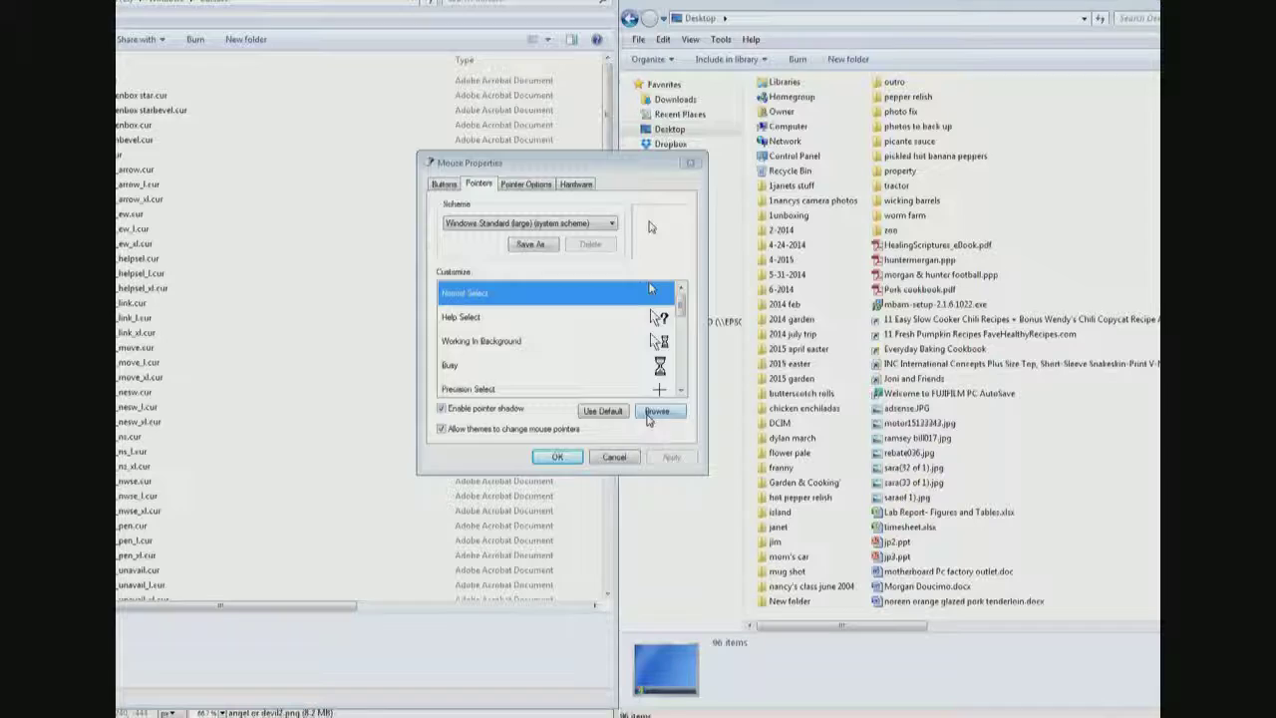
Load 1greenbox.cur from the Cursors folder as the Normal Select pointer and apply it.
{"action": "left_click", "coordinate": [649, 414]}
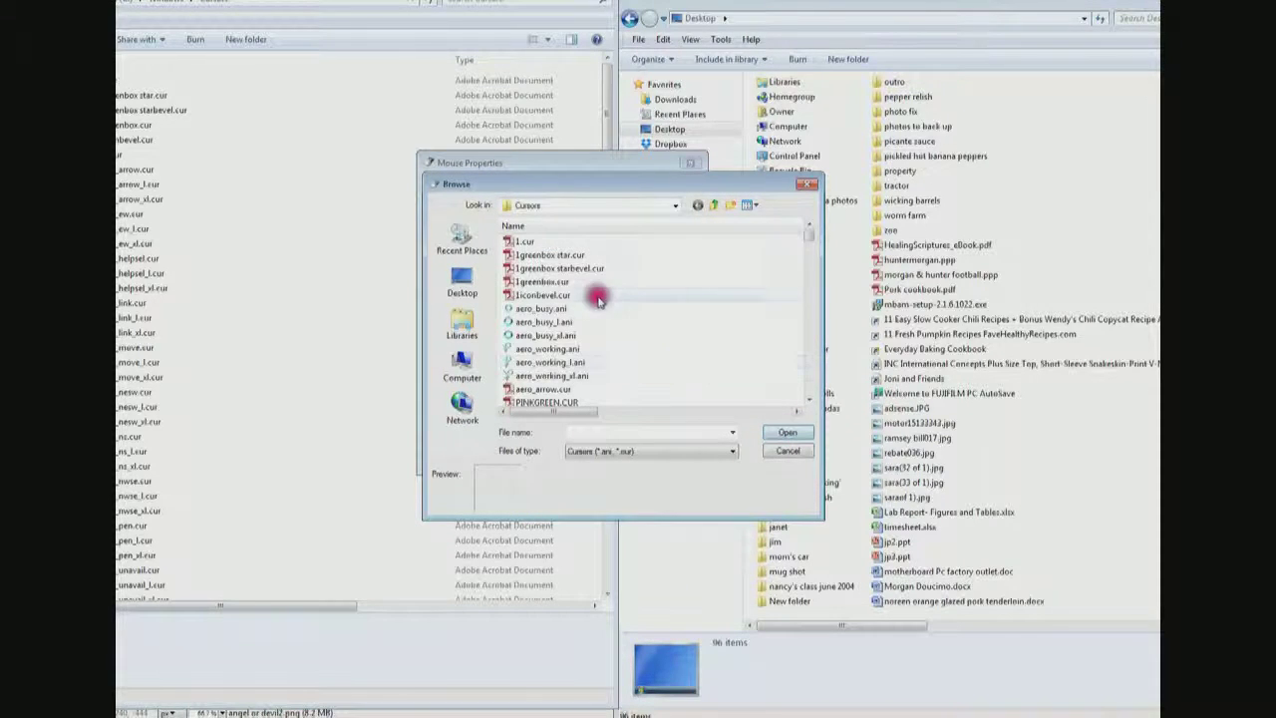
{"action": "left_click", "coordinate": [549, 255]}
{"action": "left_click", "coordinate": [588, 282]}
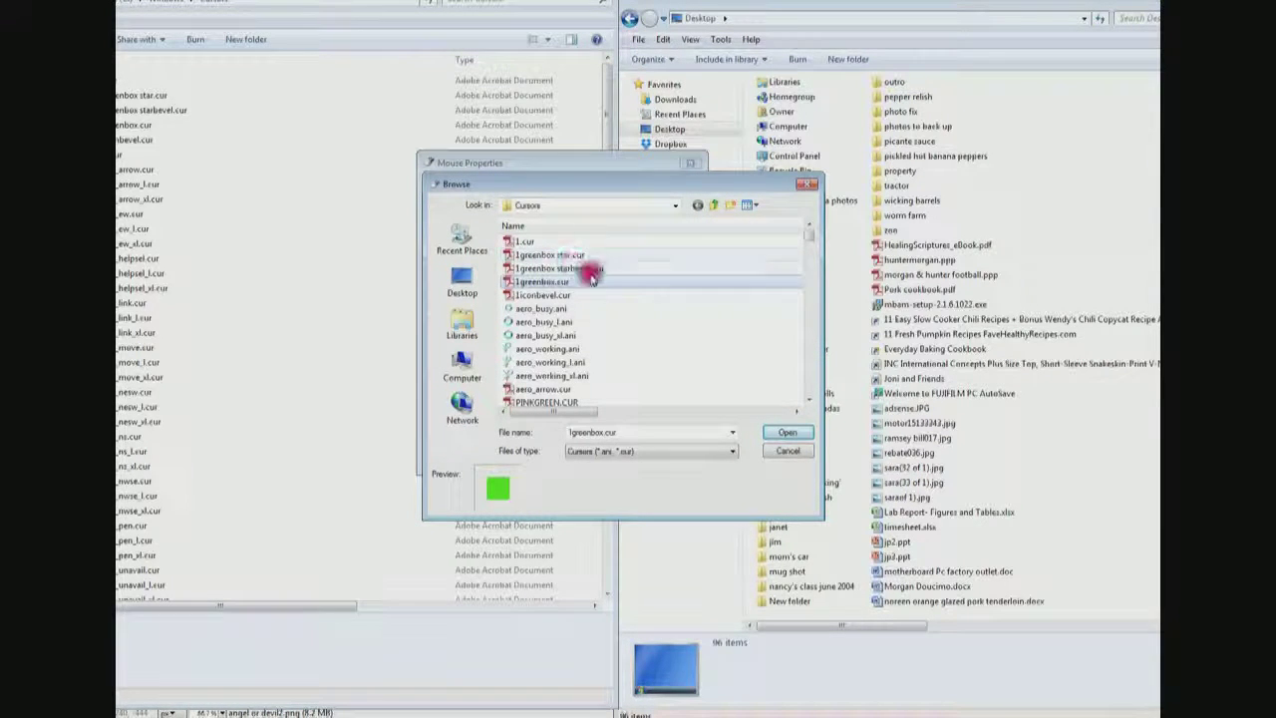
{"action": "left_click", "coordinate": [788, 435]}
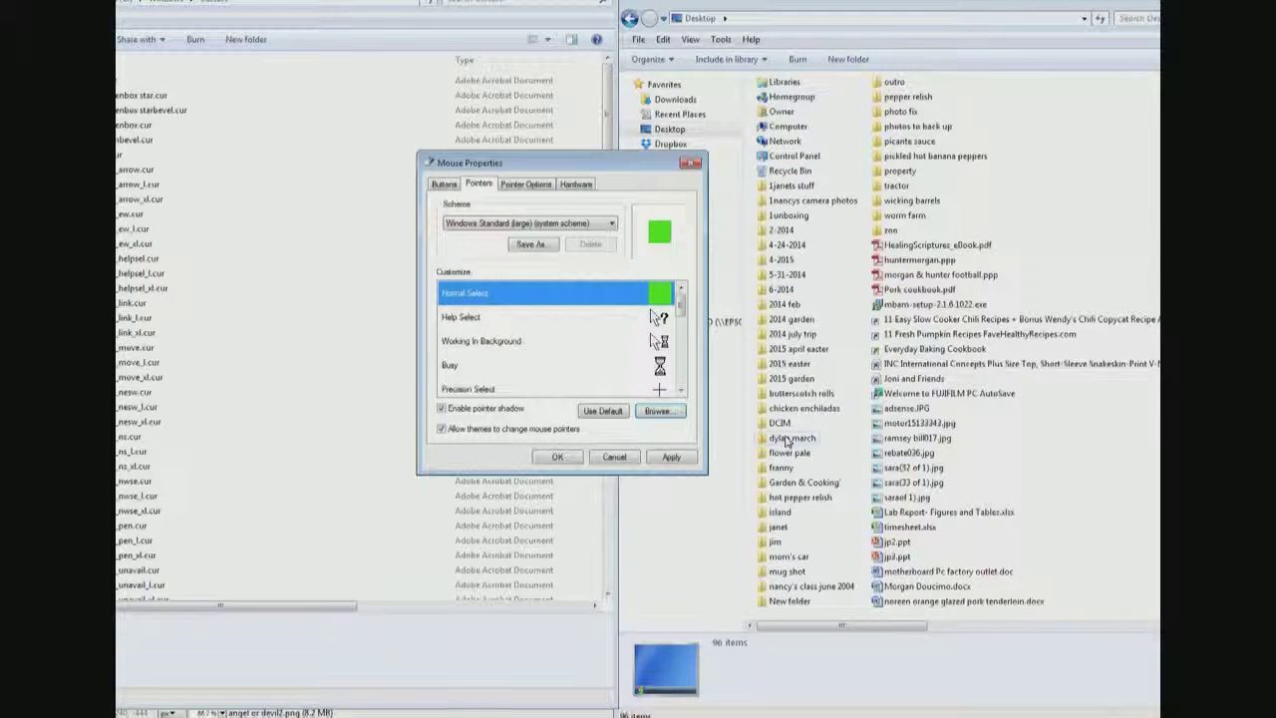
{"action": "left_click", "coordinate": [660, 459]}
{"action": "left_click", "coordinate": [658, 459]}
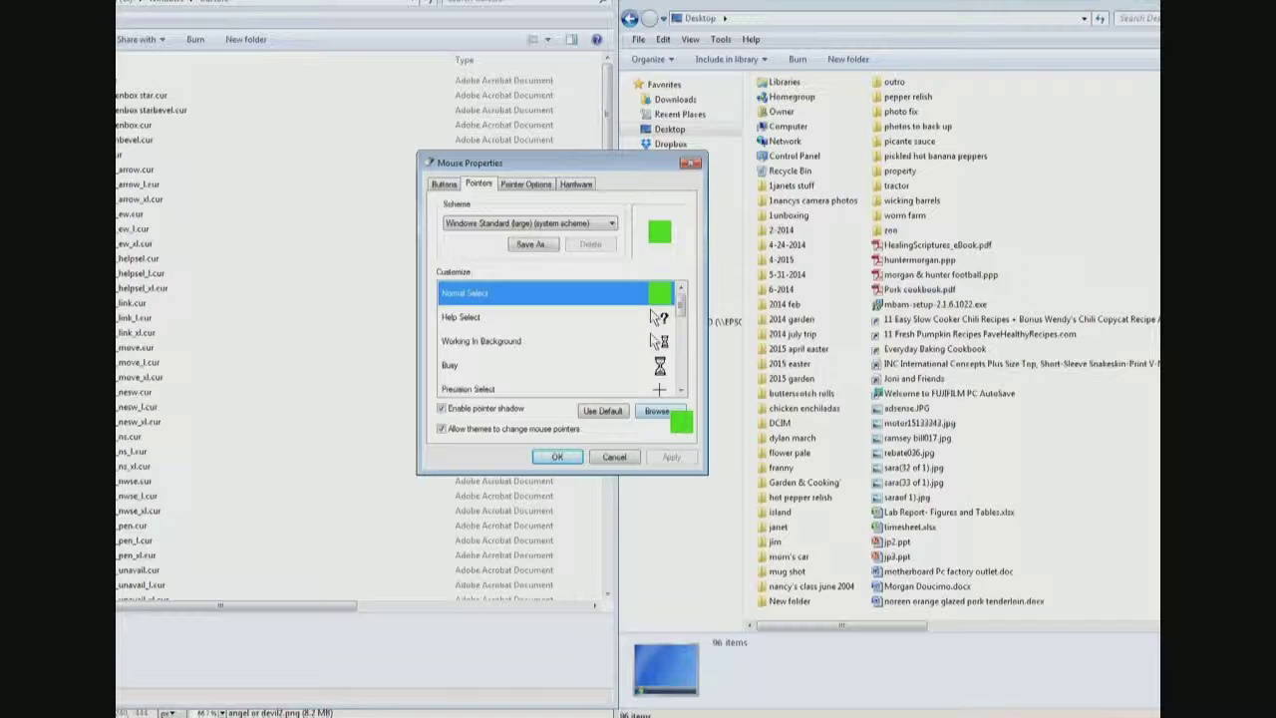
Browse to 1greenbox starbevel.cur, load it for Normal Select and apply it.
{"action": "left_click", "coordinate": [681, 422]}
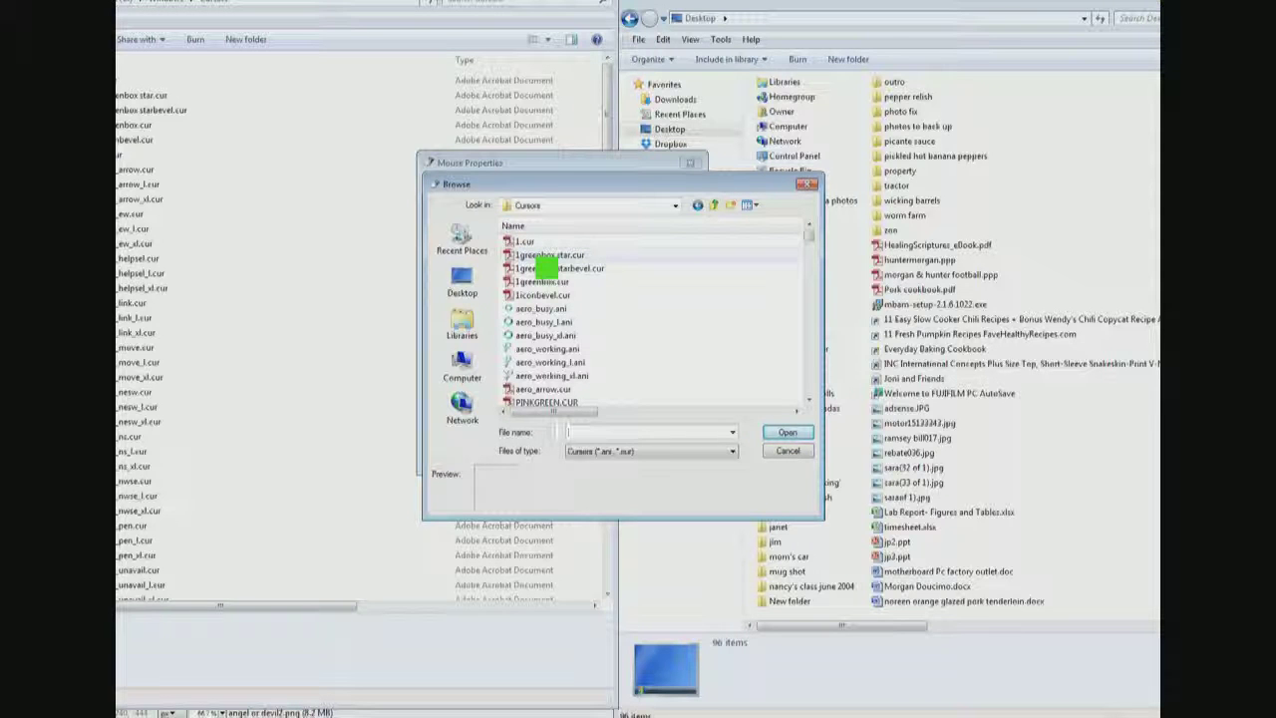
{"action": "left_click", "coordinate": [539, 256]}
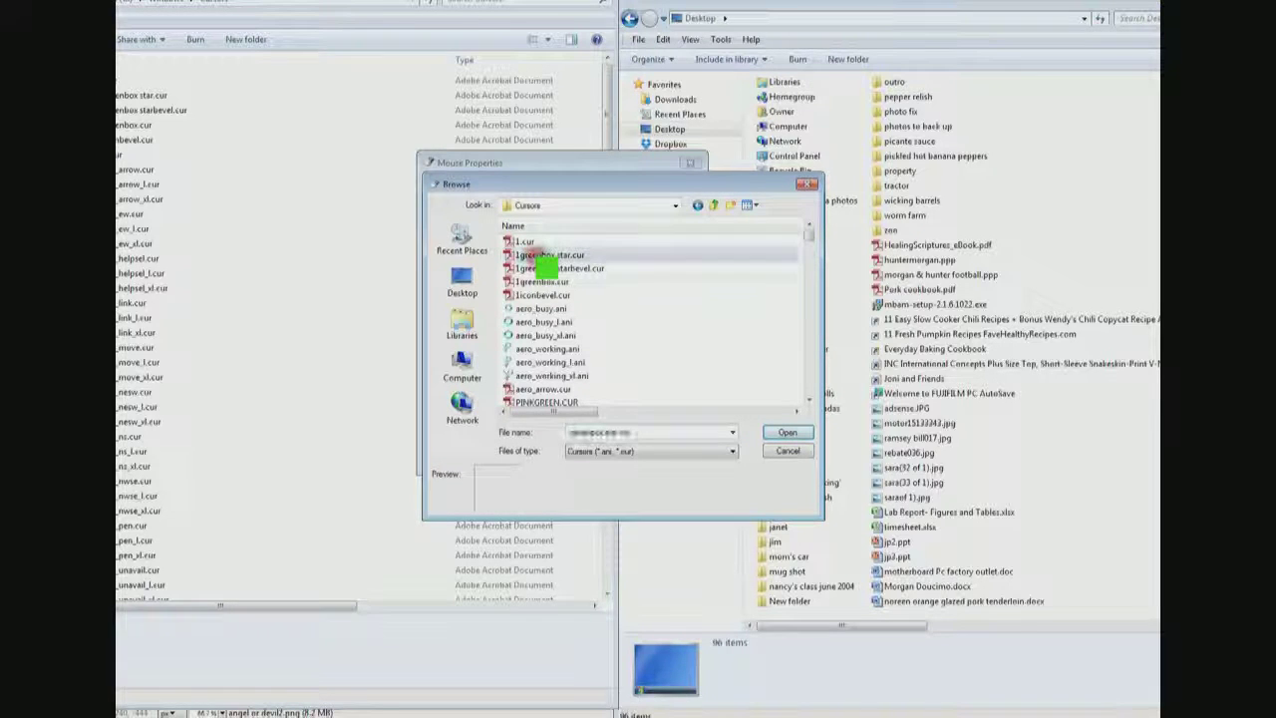
{"action": "left_click", "coordinate": [564, 268]}
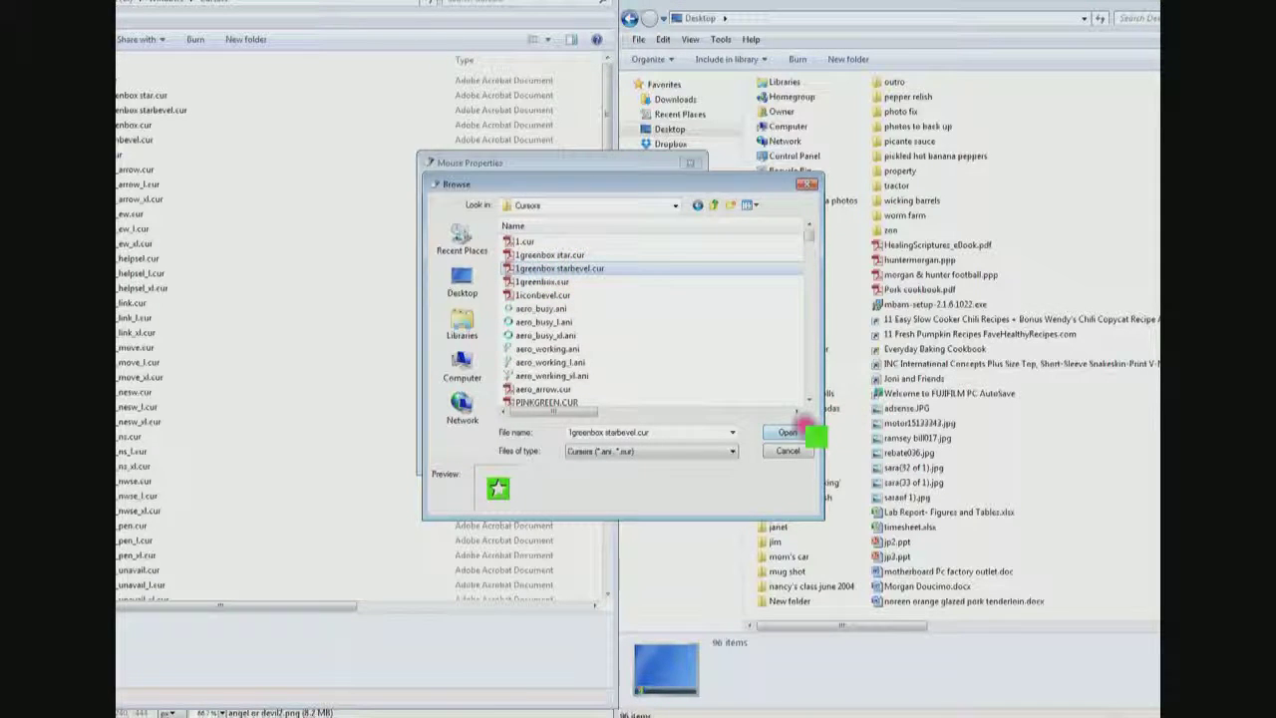
{"action": "left_click", "coordinate": [803, 433]}
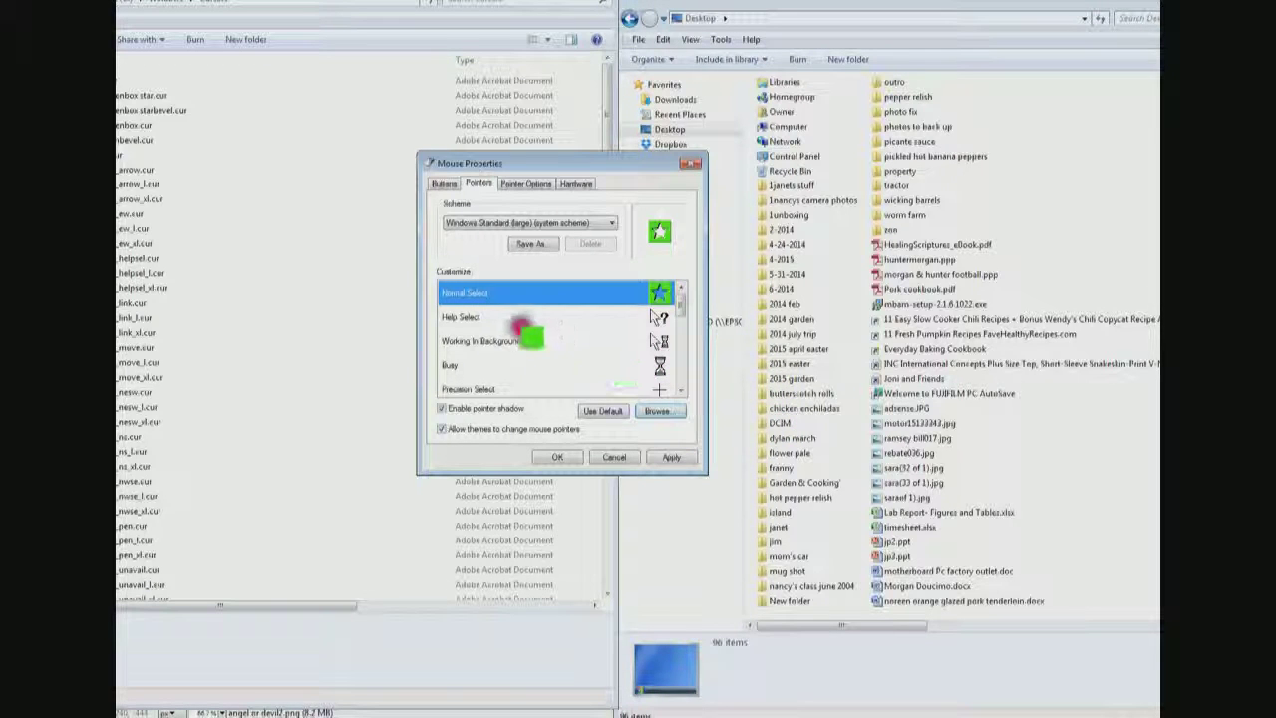
{"action": "left_click", "coordinate": [666, 459]}
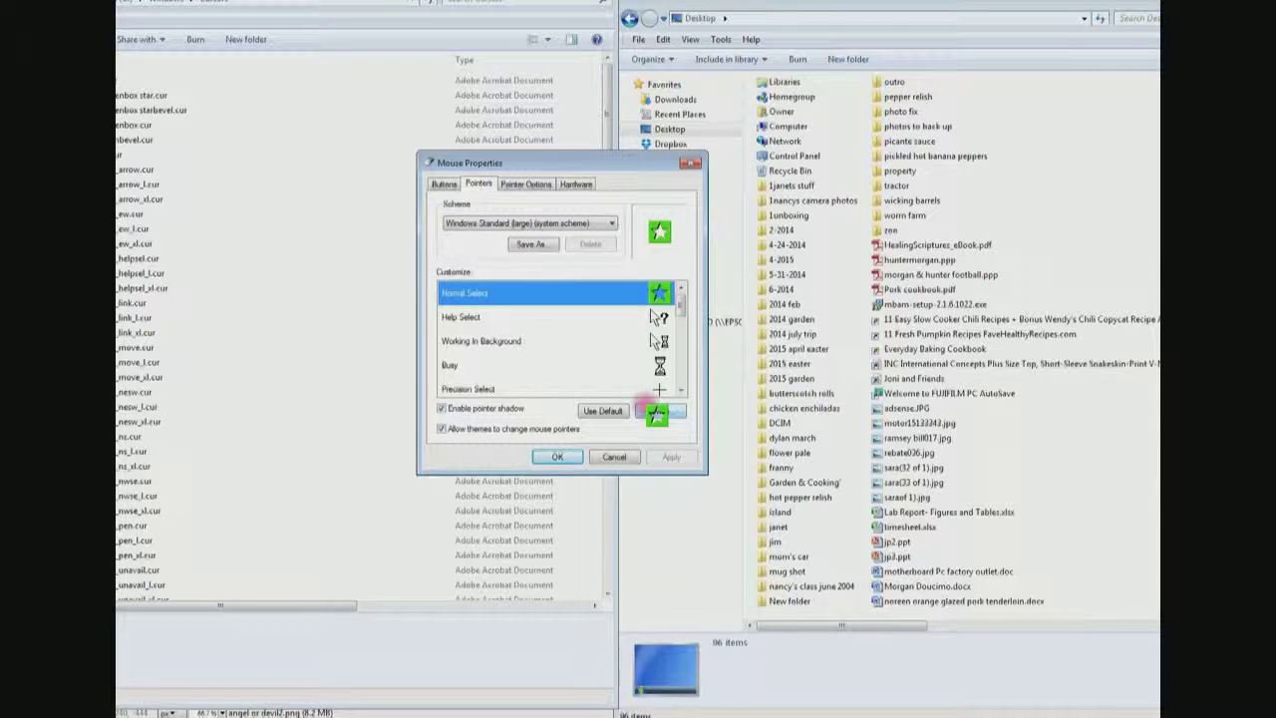
Load 1.cur as the Normal Select pointer and apply it.
{"action": "left_click", "coordinate": [653, 410]}
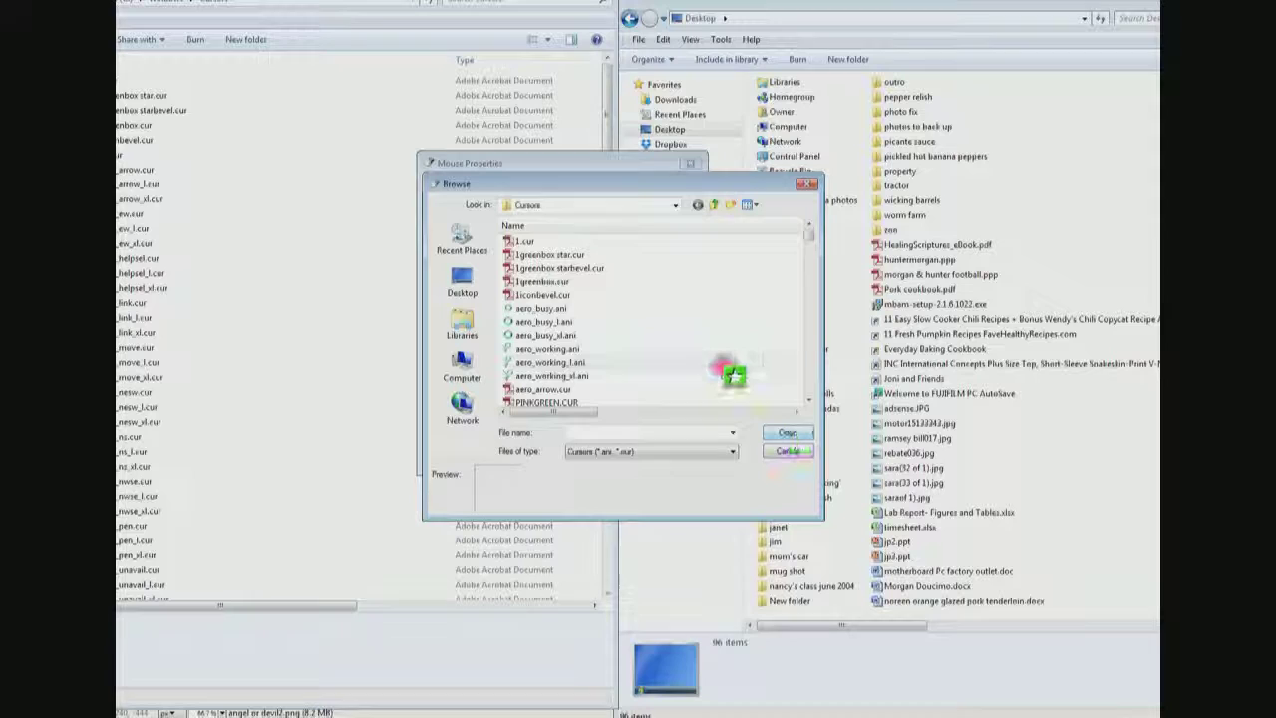
{"action": "left_click", "coordinate": [523, 244]}
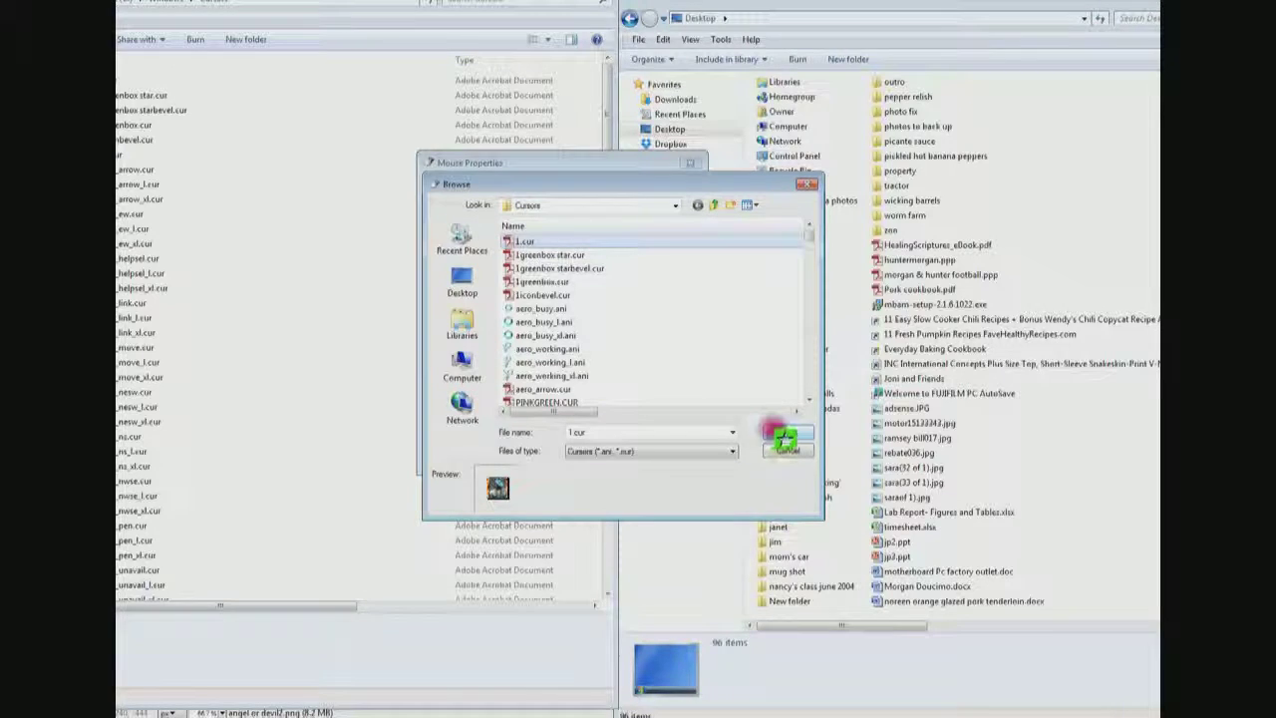
{"action": "left_click", "coordinate": [783, 433]}
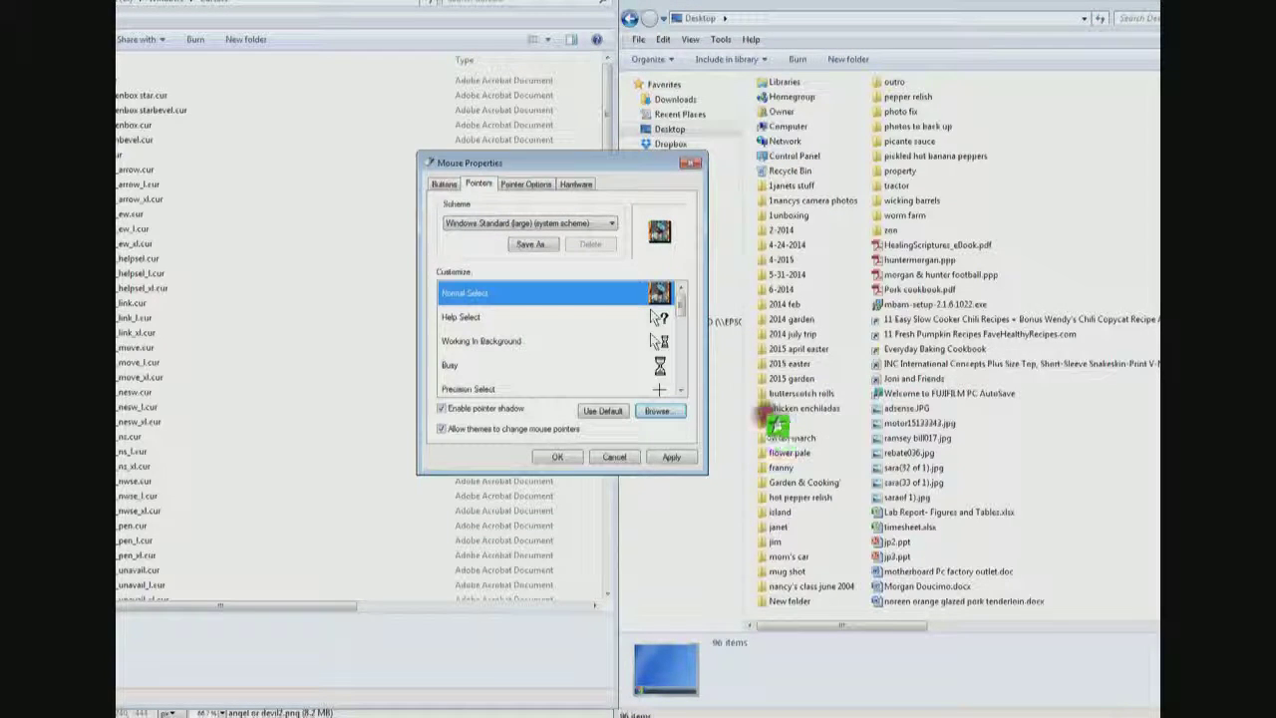
{"action": "left_click", "coordinate": [660, 458]}
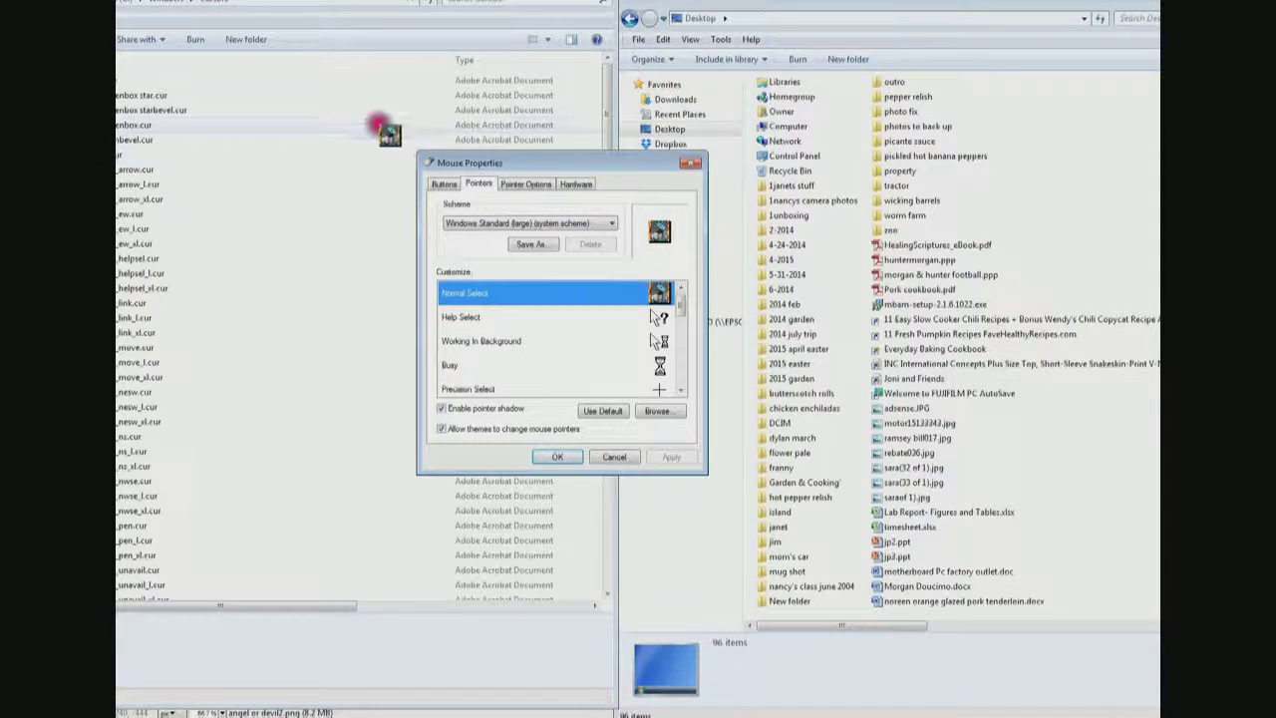
Replace it with PINKGREENCROPPED.CUR from the Cursors folder and apply it for Normal Select.
{"action": "left_click", "coordinate": [442, 185]}
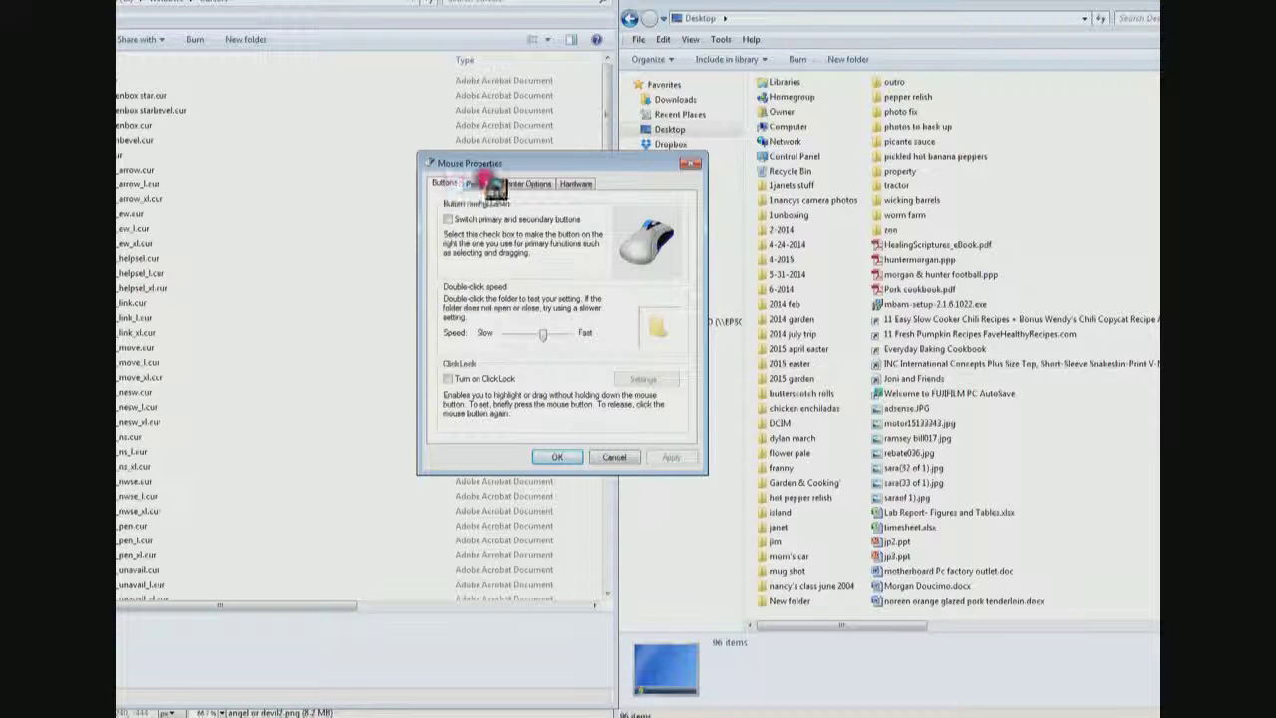
{"action": "left_click", "coordinate": [485, 183]}
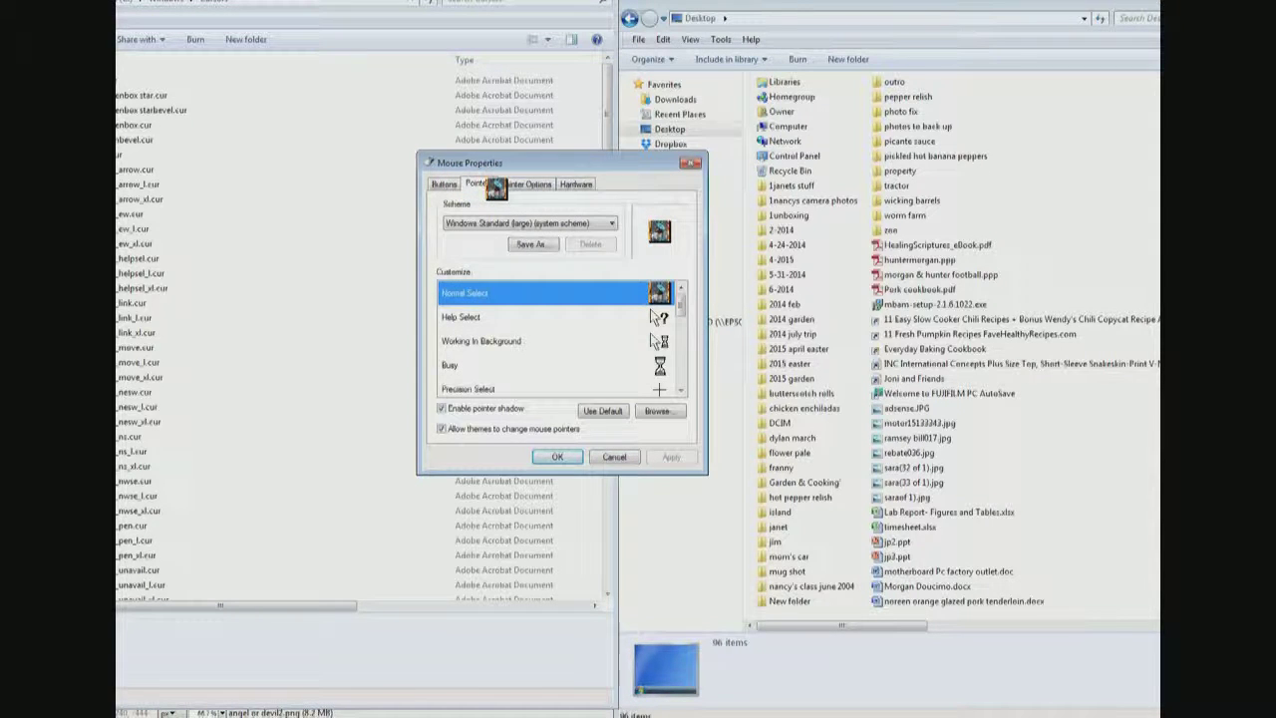
{"action": "left_click", "coordinate": [659, 410]}
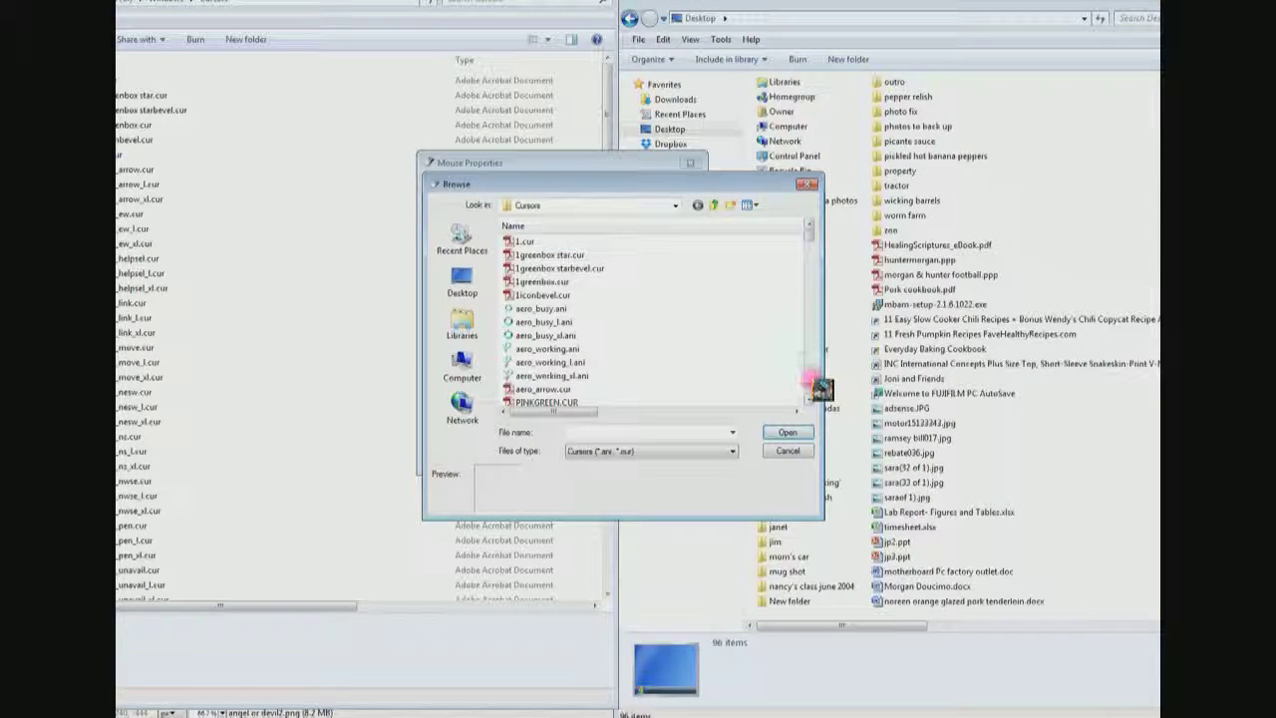
{"action": "scroll", "coordinate": [812, 383], "scroll_direction": "down", "scroll_amount": 4}
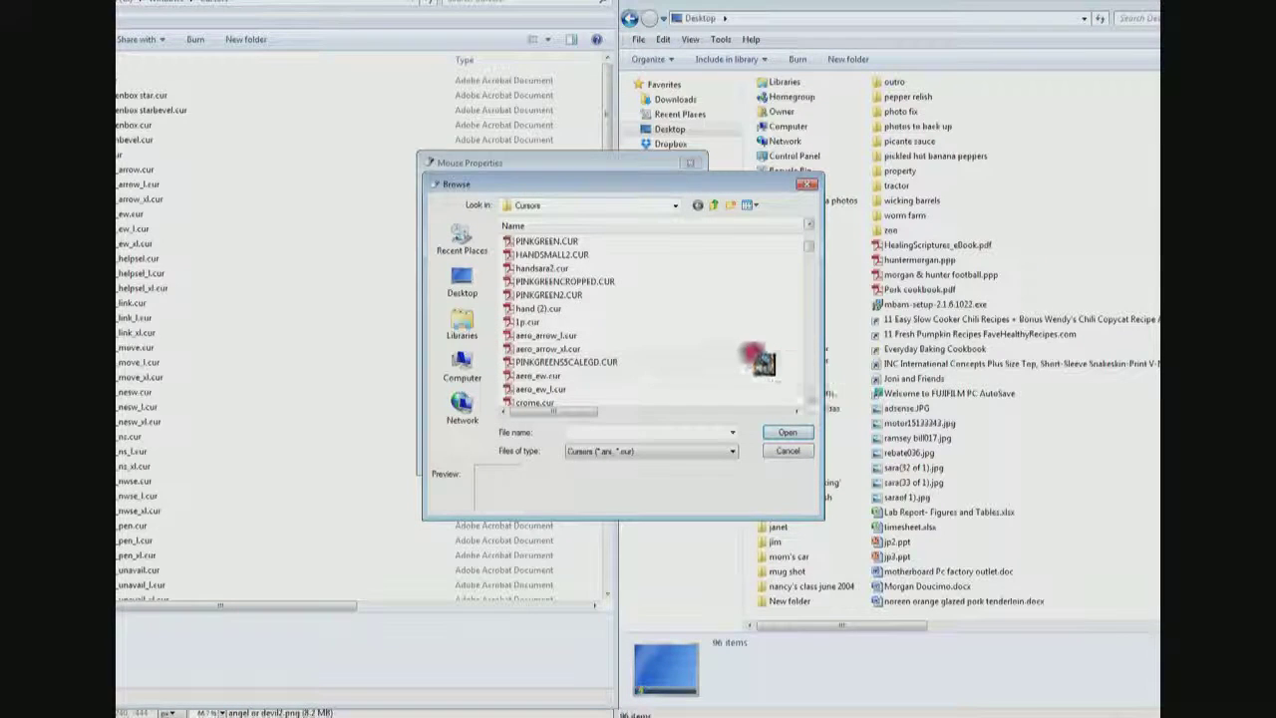
{"action": "left_click", "coordinate": [583, 285]}
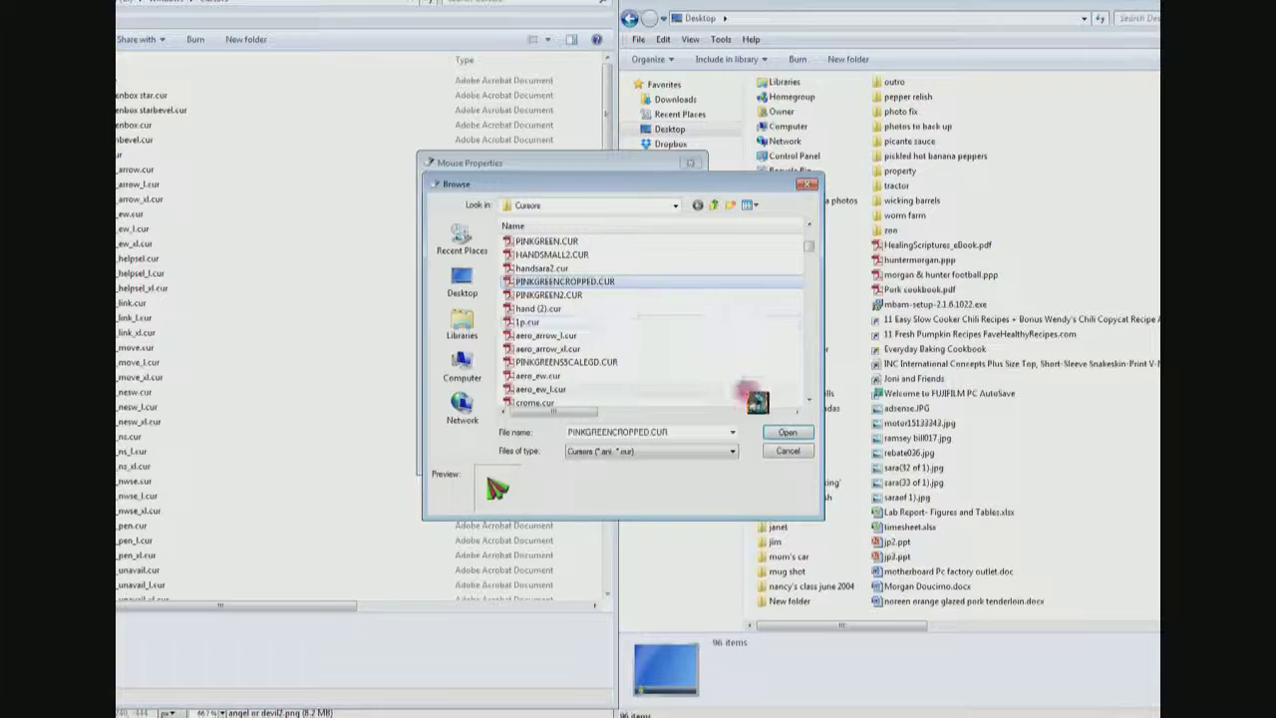
{"action": "left_click", "coordinate": [806, 436]}
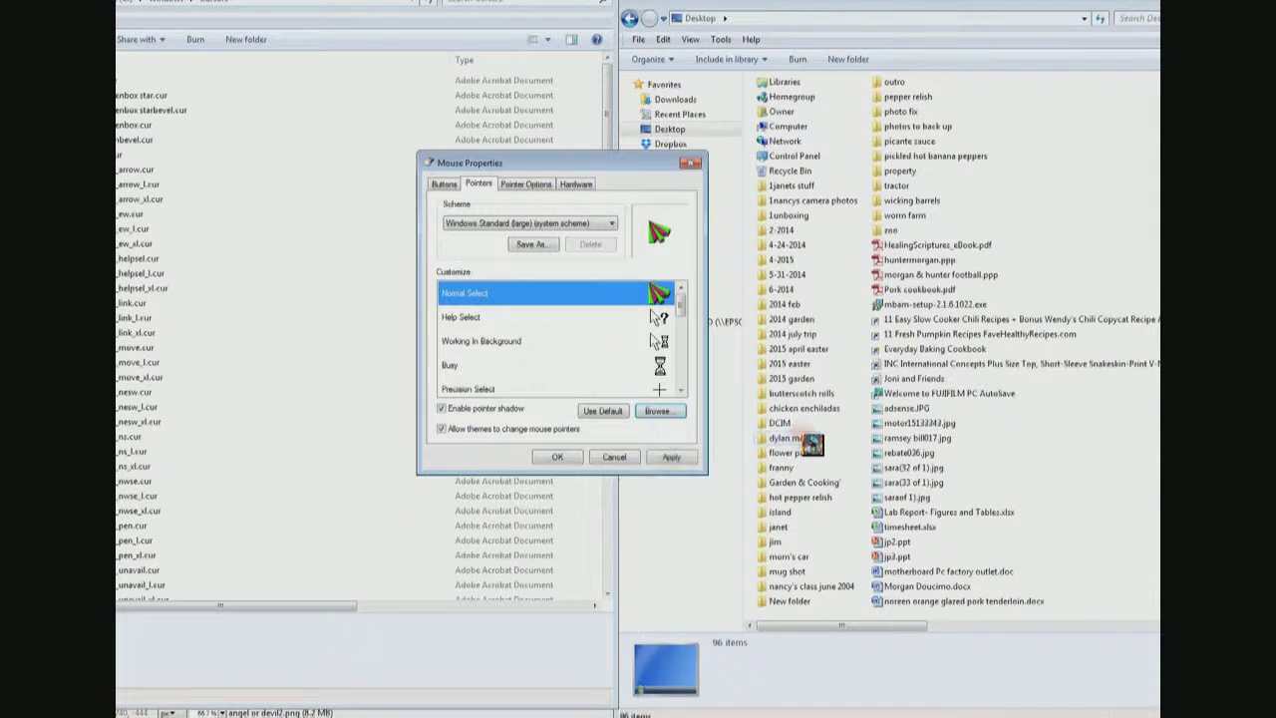
{"action": "left_click", "coordinate": [676, 459]}
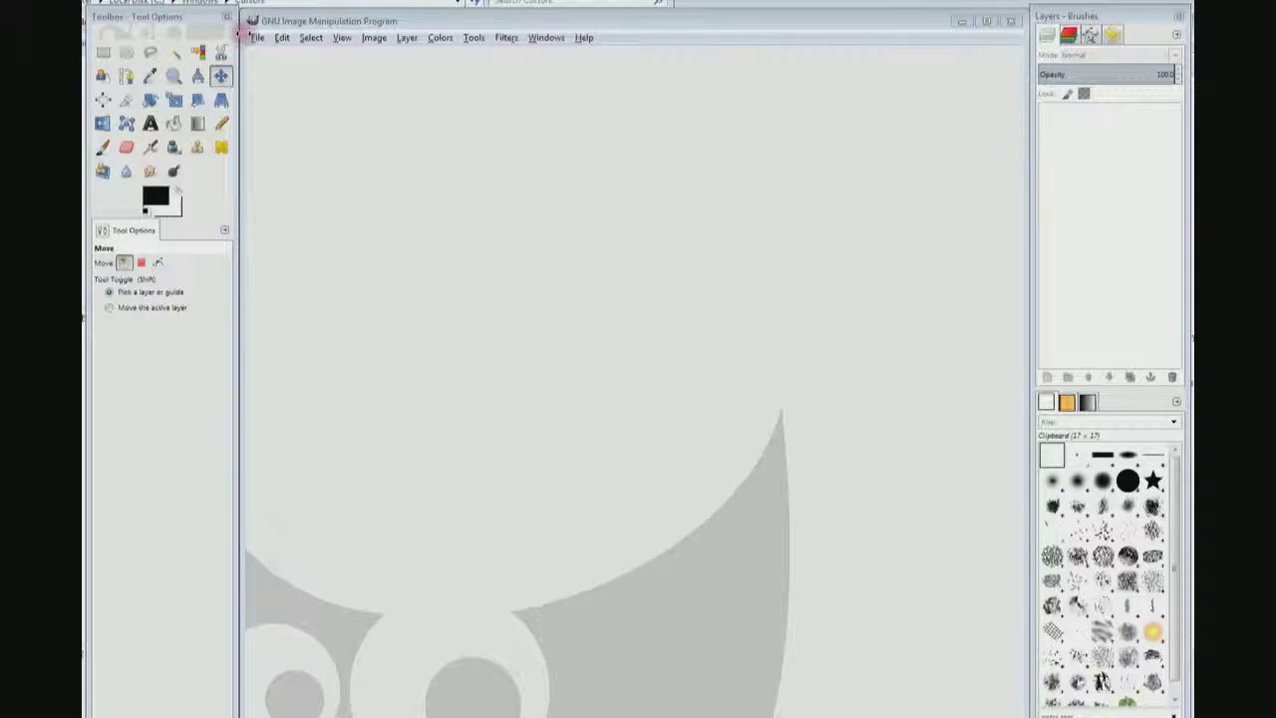
Create a new image via File > New with pixel units, width 400 and height 400.
{"action": "left_click", "coordinate": [257, 38]}
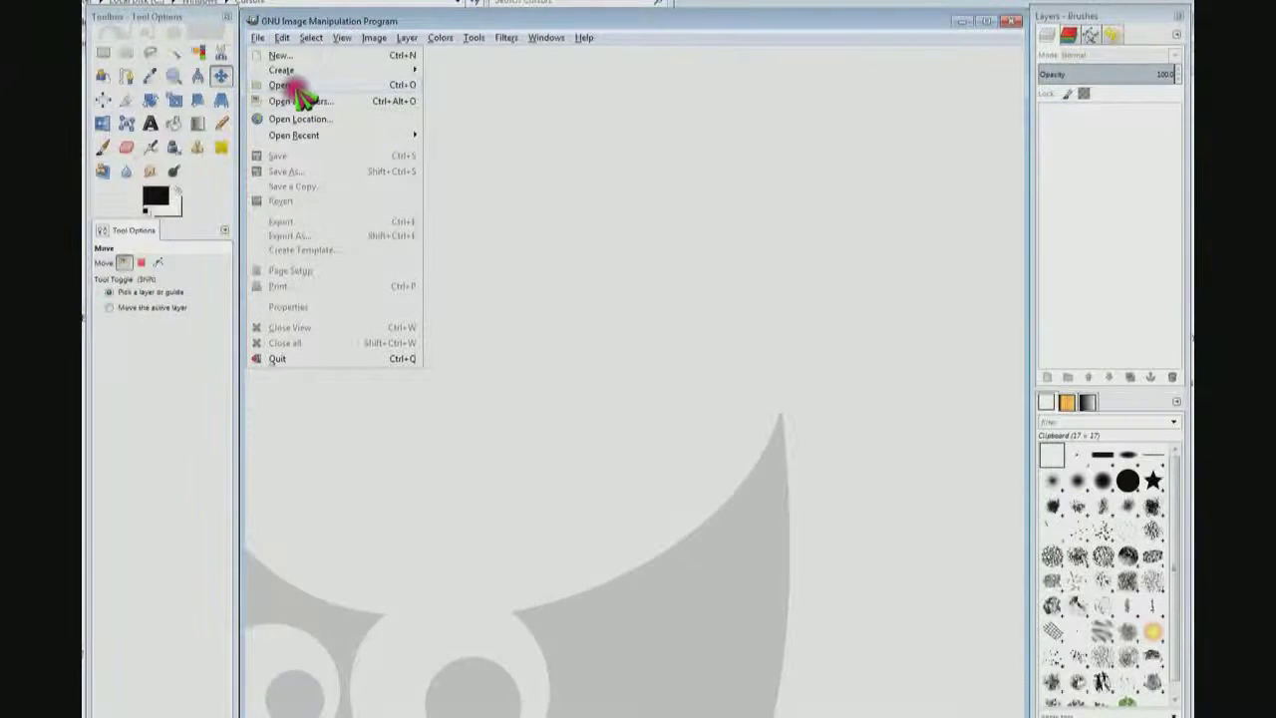
{"action": "mouse_move", "coordinate": [282, 70]}
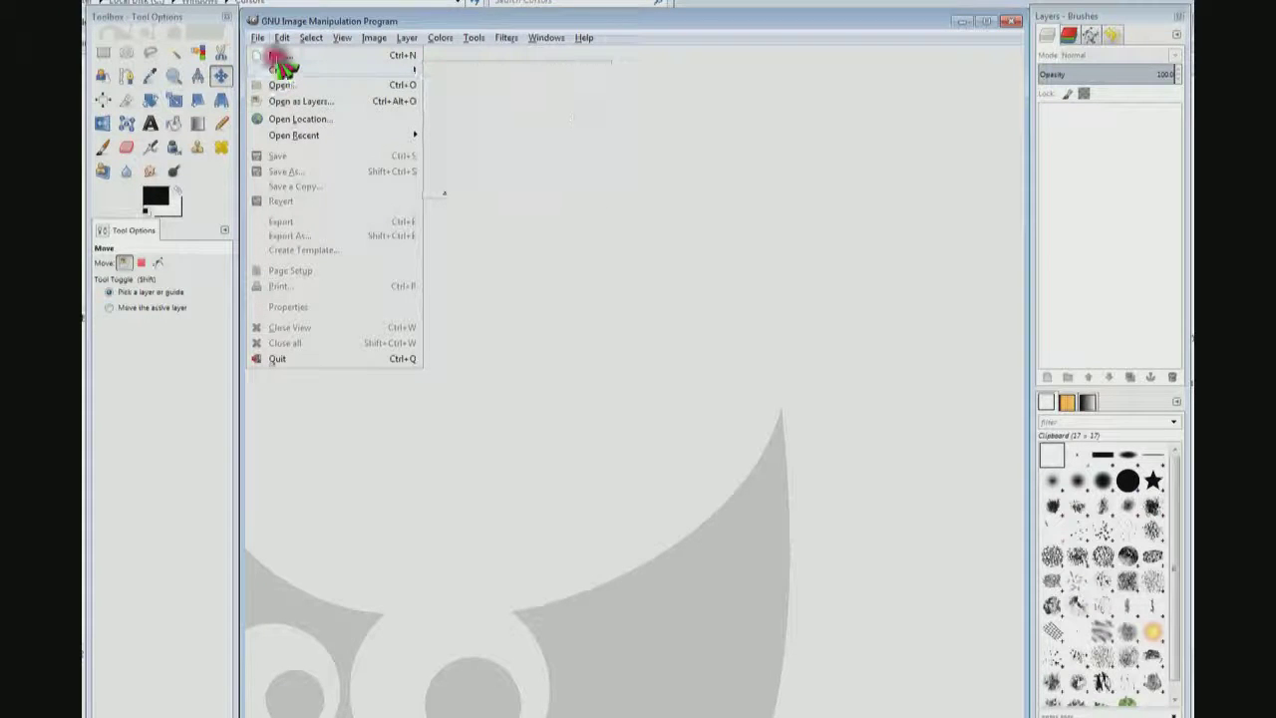
{"action": "left_click", "coordinate": [280, 57]}
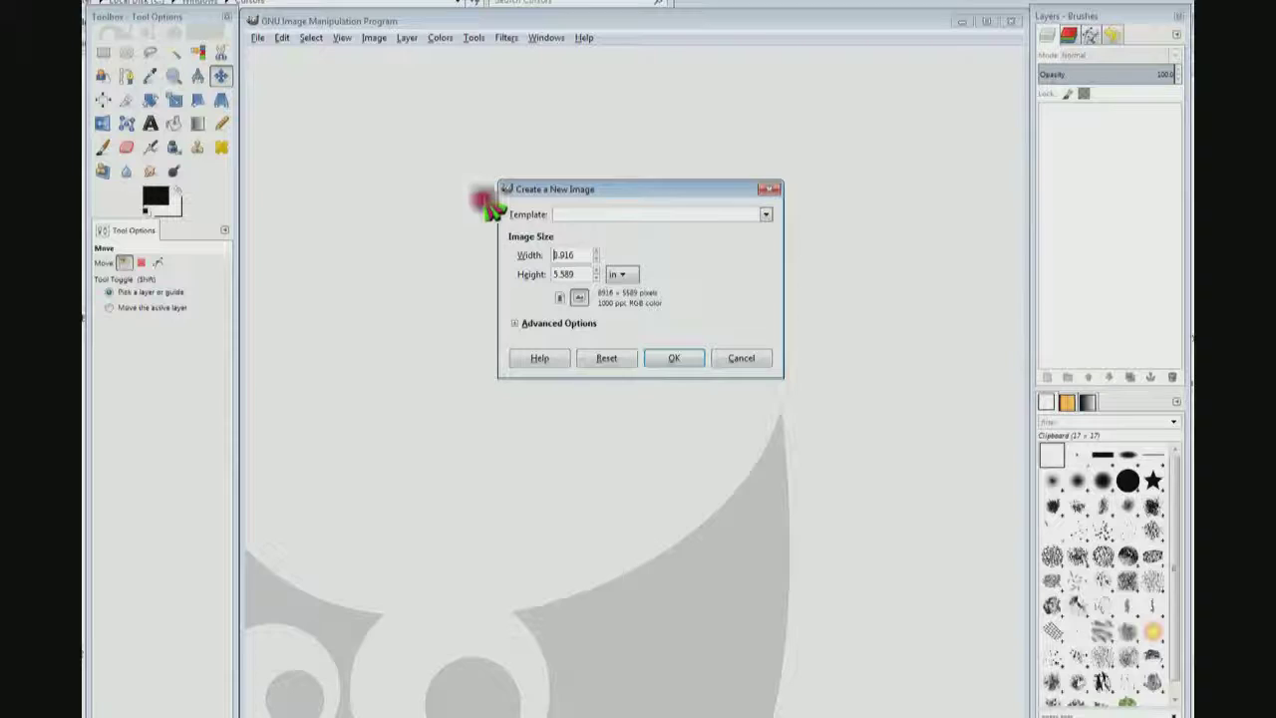
{"action": "left_click", "coordinate": [622, 275]}
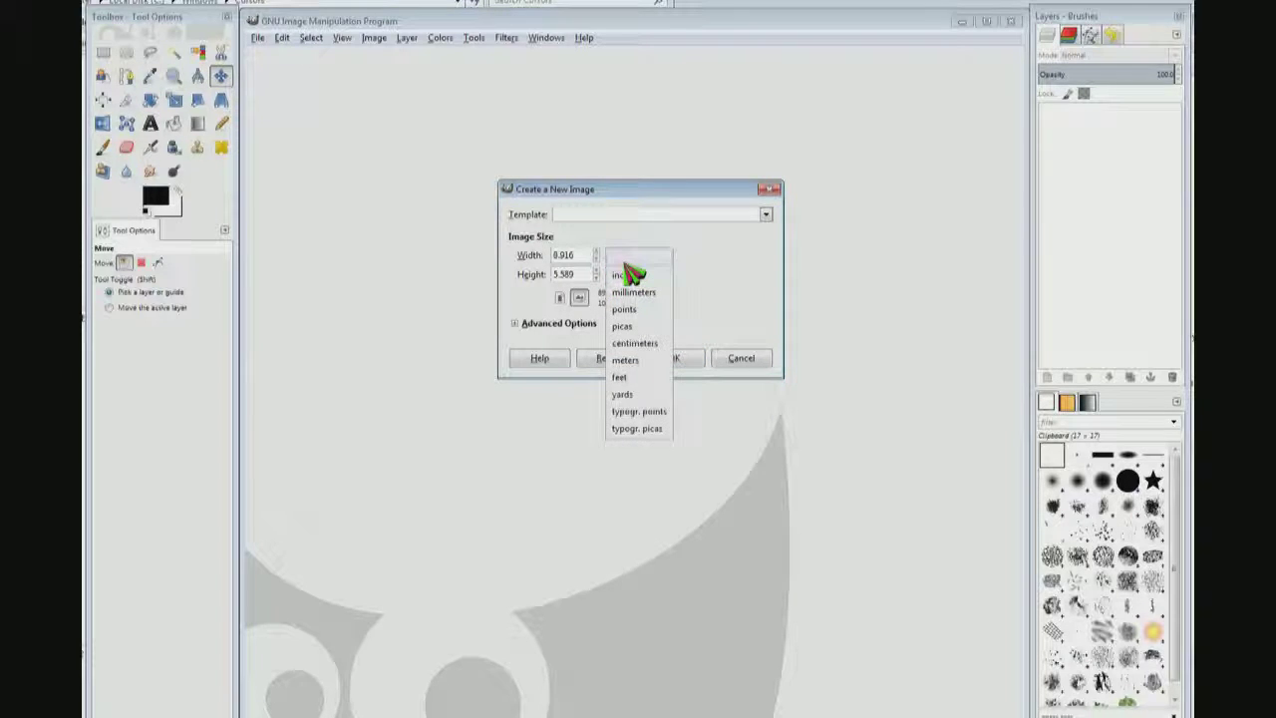
{"action": "left_click", "coordinate": [623, 258]}
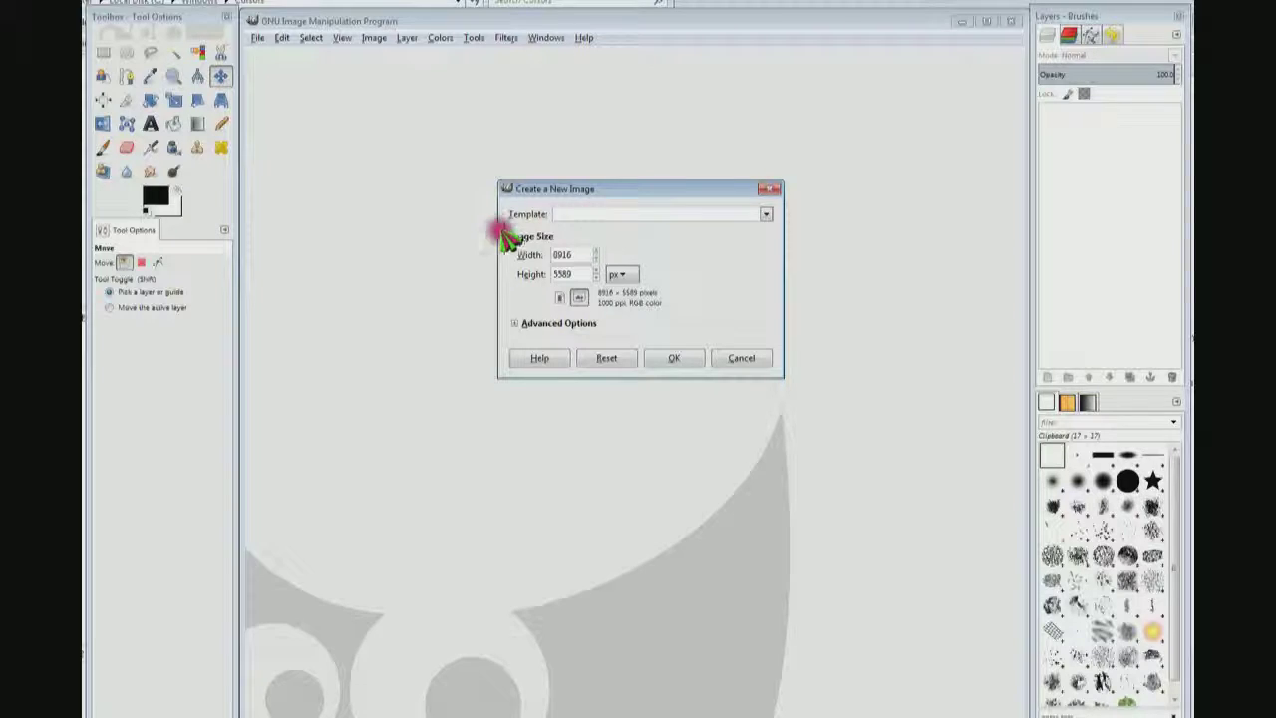
{"action": "double_click", "coordinate": [571, 256]}
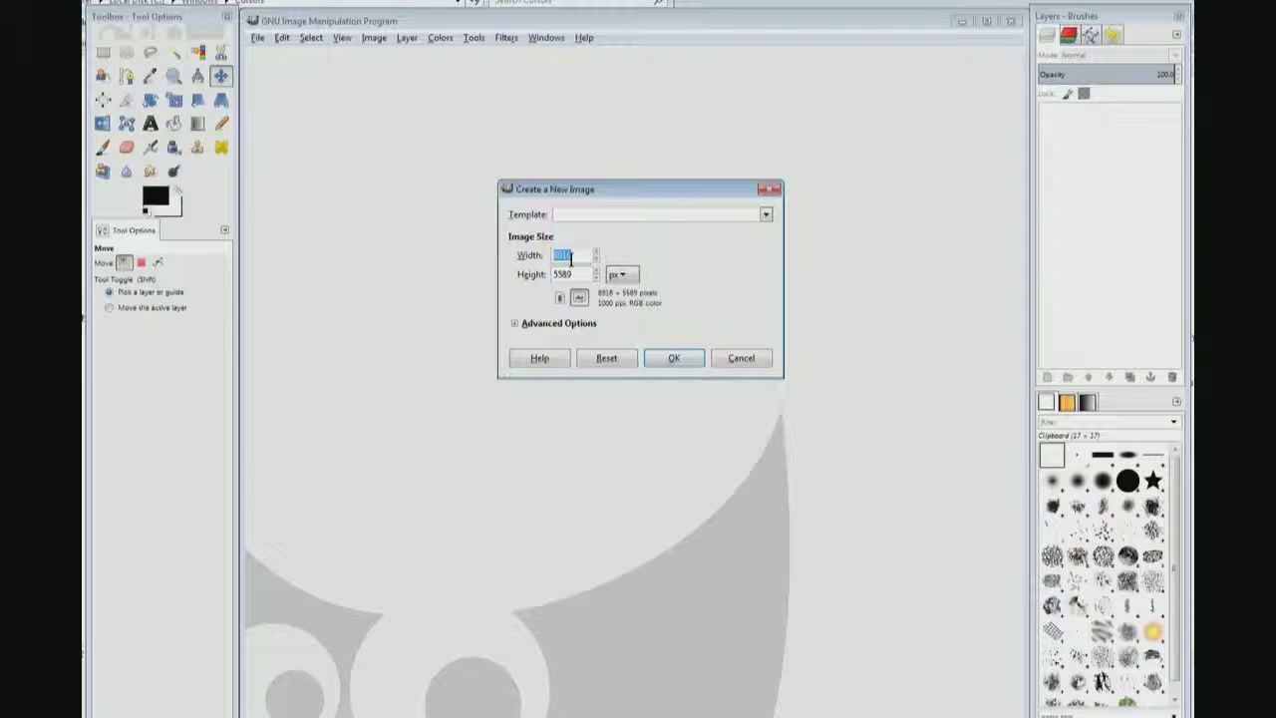
{"action": "type", "text": "400"}
{"action": "key", "text": "Tab"}
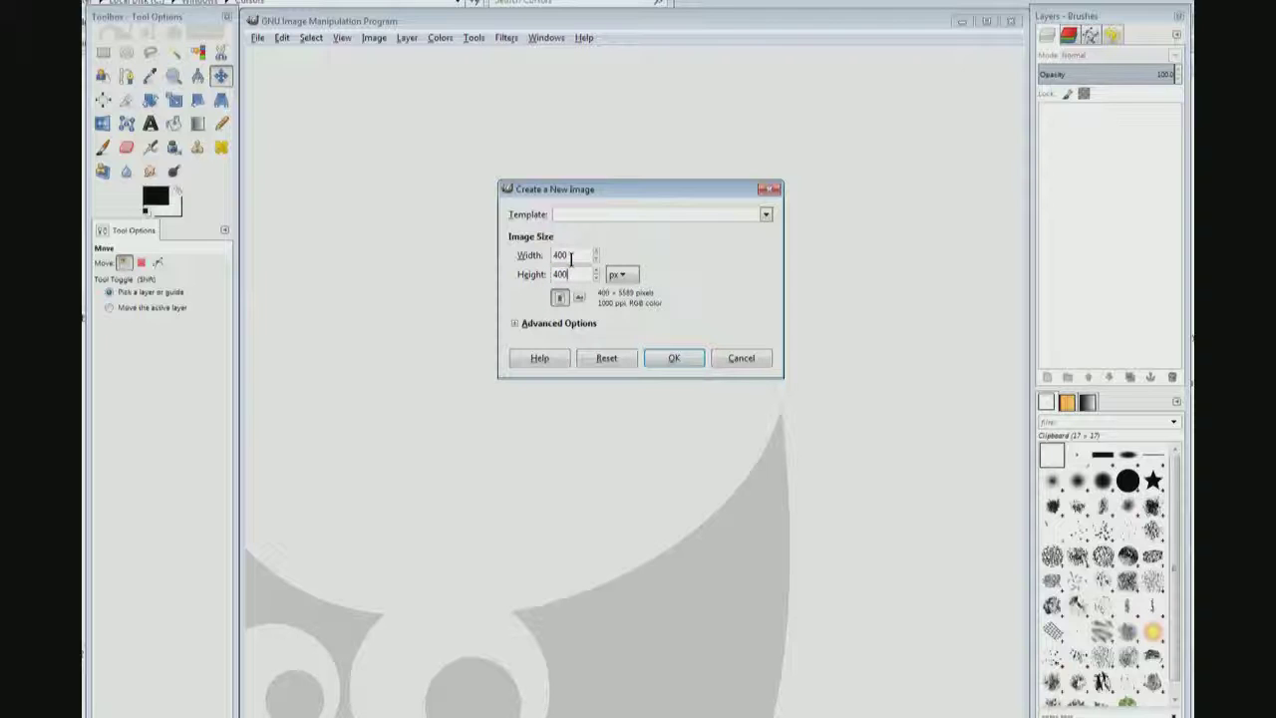
{"action": "left_click", "coordinate": [673, 355]}
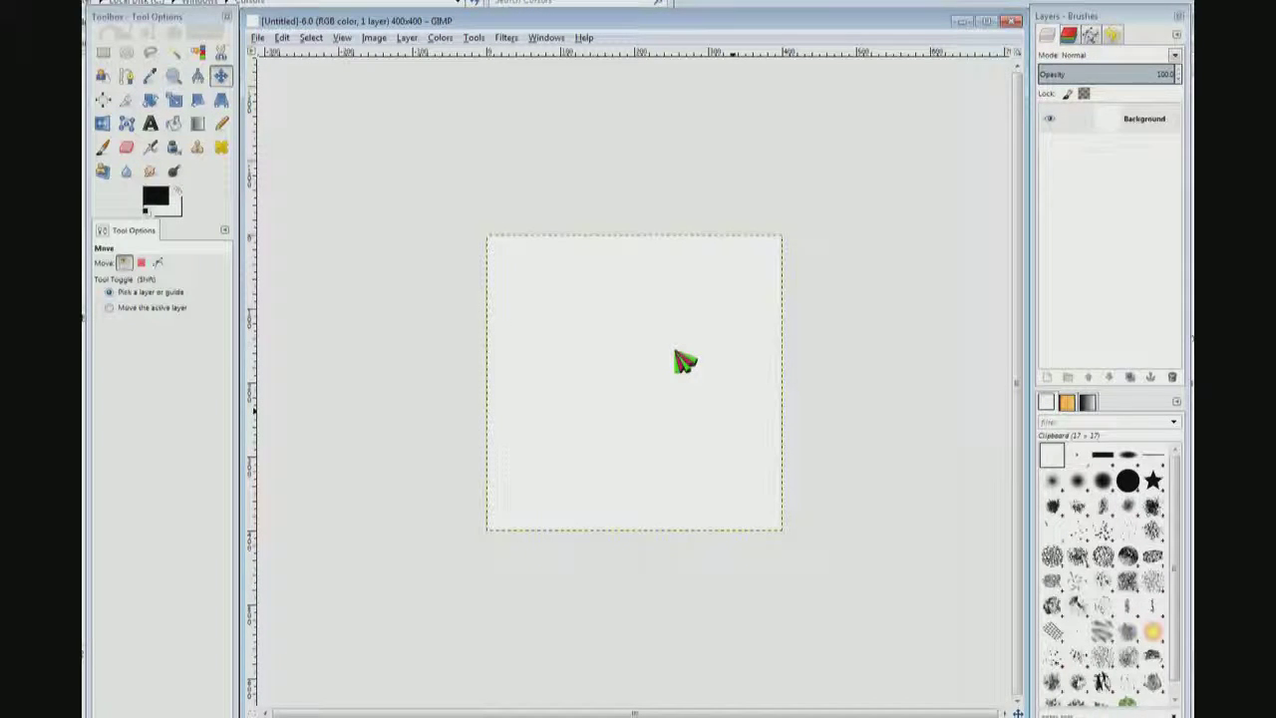
{"action": "left_click_drag", "start_coordinate": [670, 347], "coordinate": [1127, 130]}
{"action": "right_click", "coordinate": [1130, 130]}
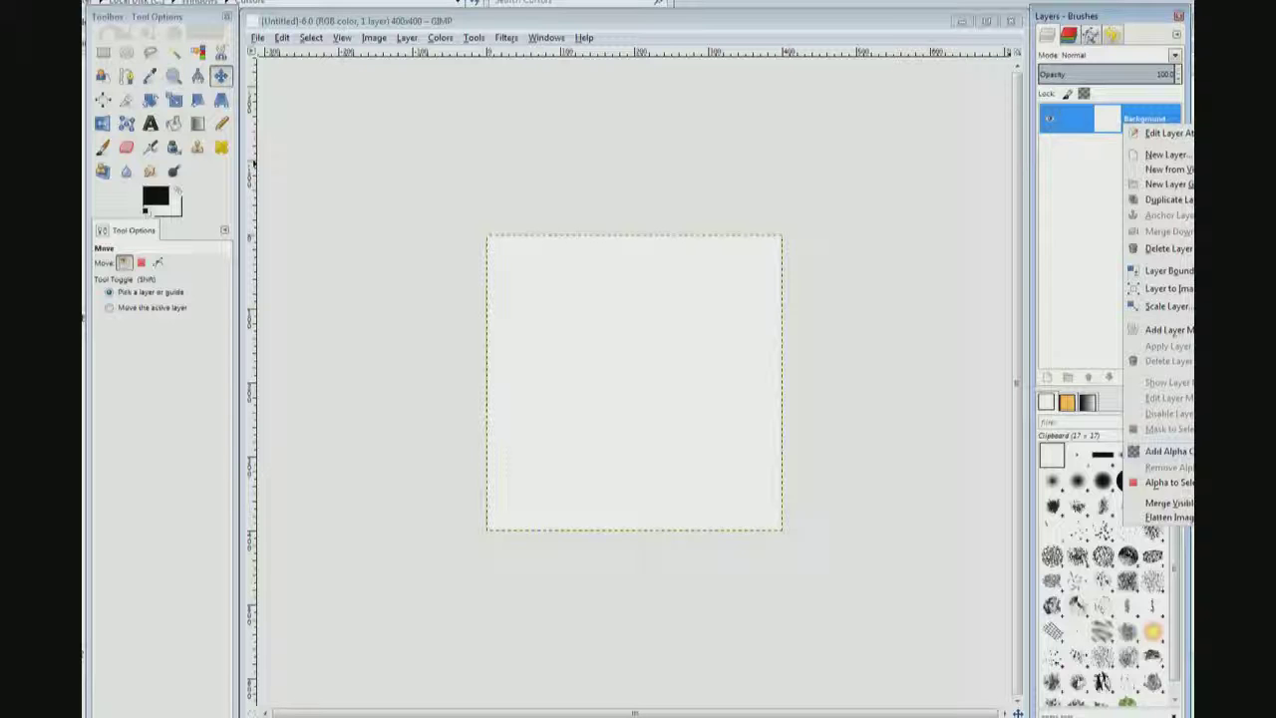
{"action": "key", "text": "Escape"}
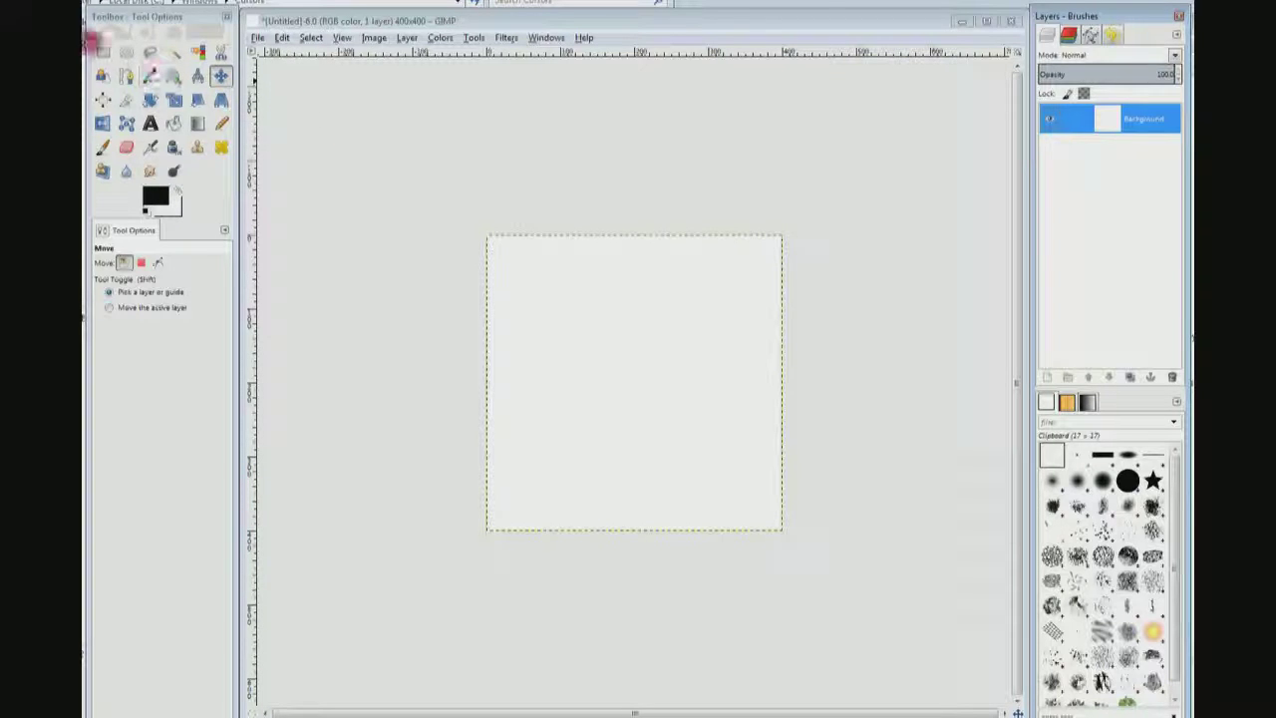
Take the Free Select tool and start the outline at the canvas's top-left corner.
{"action": "left_click", "coordinate": [158, 60]}
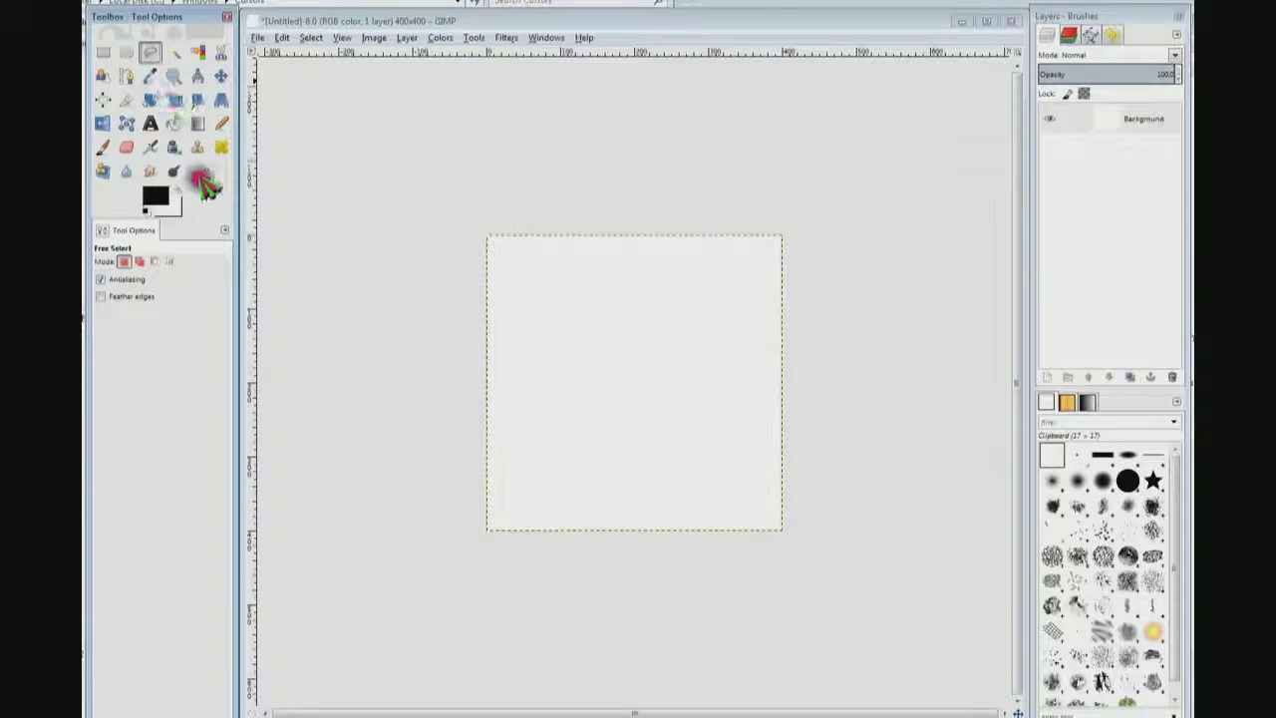
{"action": "left_click", "coordinate": [432, 539]}
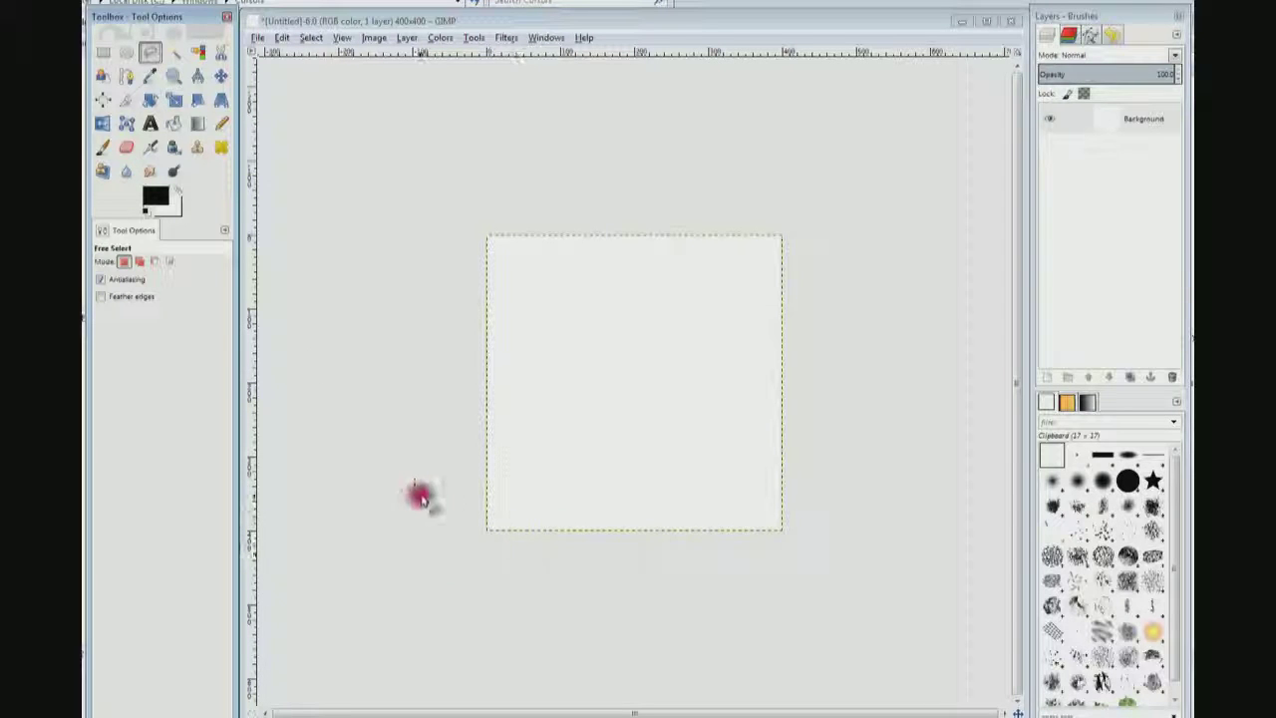
{"action": "mouse_move", "coordinate": [418, 496]}
{"action": "left_mouse_down"}
{"action": "mouse_move", "coordinate": [444, 522]}
{"action": "mouse_move", "coordinate": [488, 532]}
{"action": "left_mouse_up"}
{"action": "left_click", "coordinate": [485, 527]}
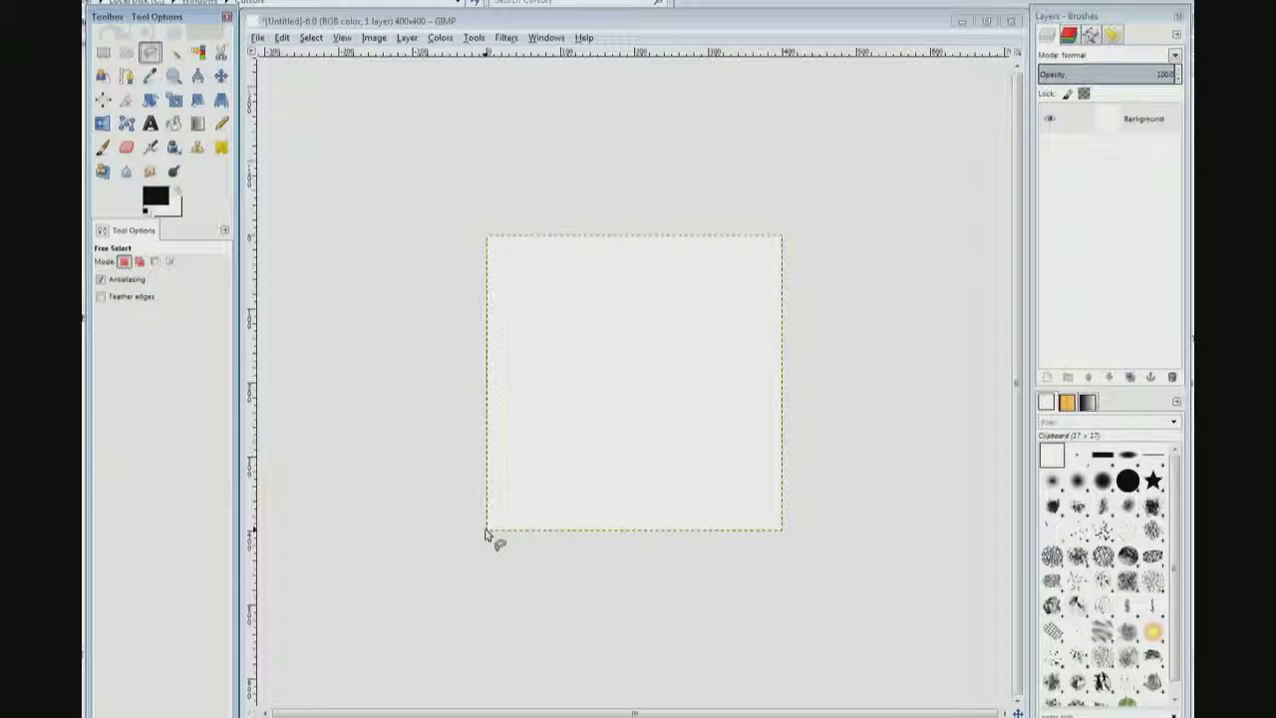
{"action": "mouse_move", "coordinate": [487, 535]}
{"action": "left_mouse_down"}
{"action": "mouse_move", "coordinate": [498, 570]}
{"action": "mouse_move", "coordinate": [480, 531]}
{"action": "mouse_move", "coordinate": [489, 535]}
{"action": "mouse_move", "coordinate": [487, 240]}
{"action": "left_mouse_up"}
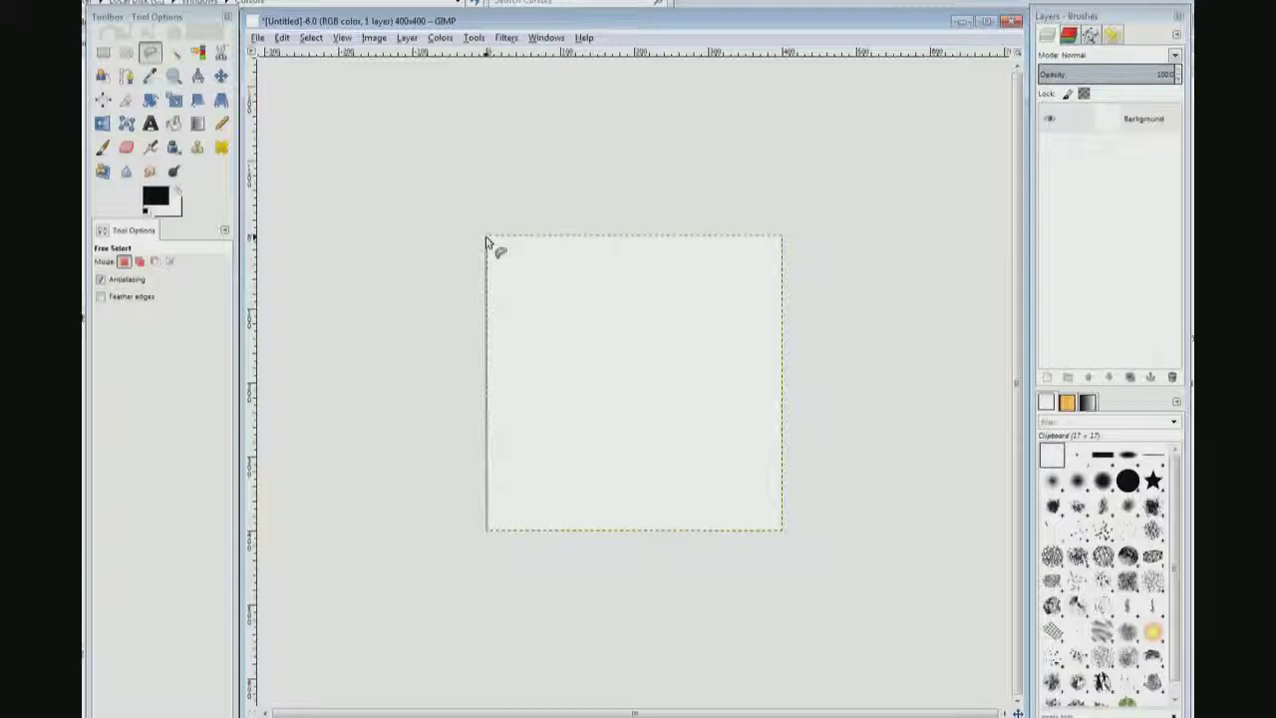
{"action": "left_click", "coordinate": [487, 240]}
{"action": "left_click_drag", "start_coordinate": [487, 240], "coordinate": [646, 299]}
Place the arrowhead and shaft corner points and close them into an arrow selection.
{"action": "left_click", "coordinate": [488, 237]}
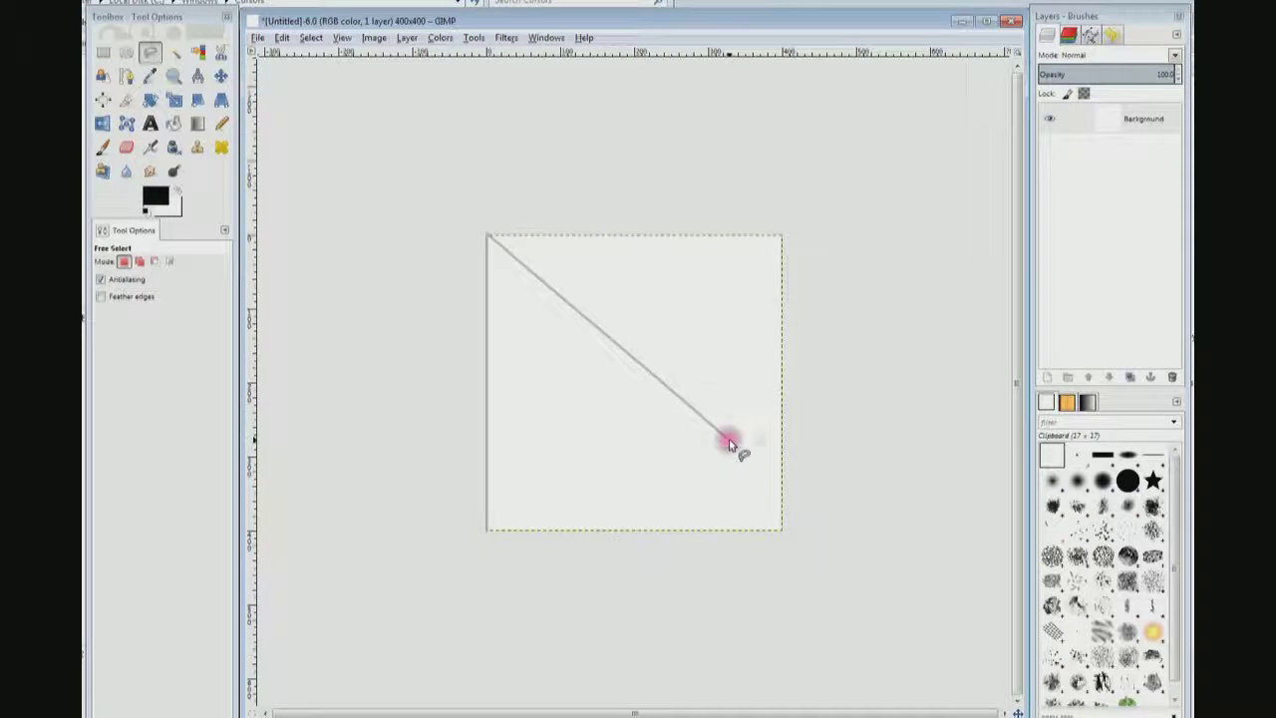
{"action": "left_click_drag", "start_coordinate": [692, 371], "coordinate": [601, 384]}
{"action": "left_click", "coordinate": [703, 369]}
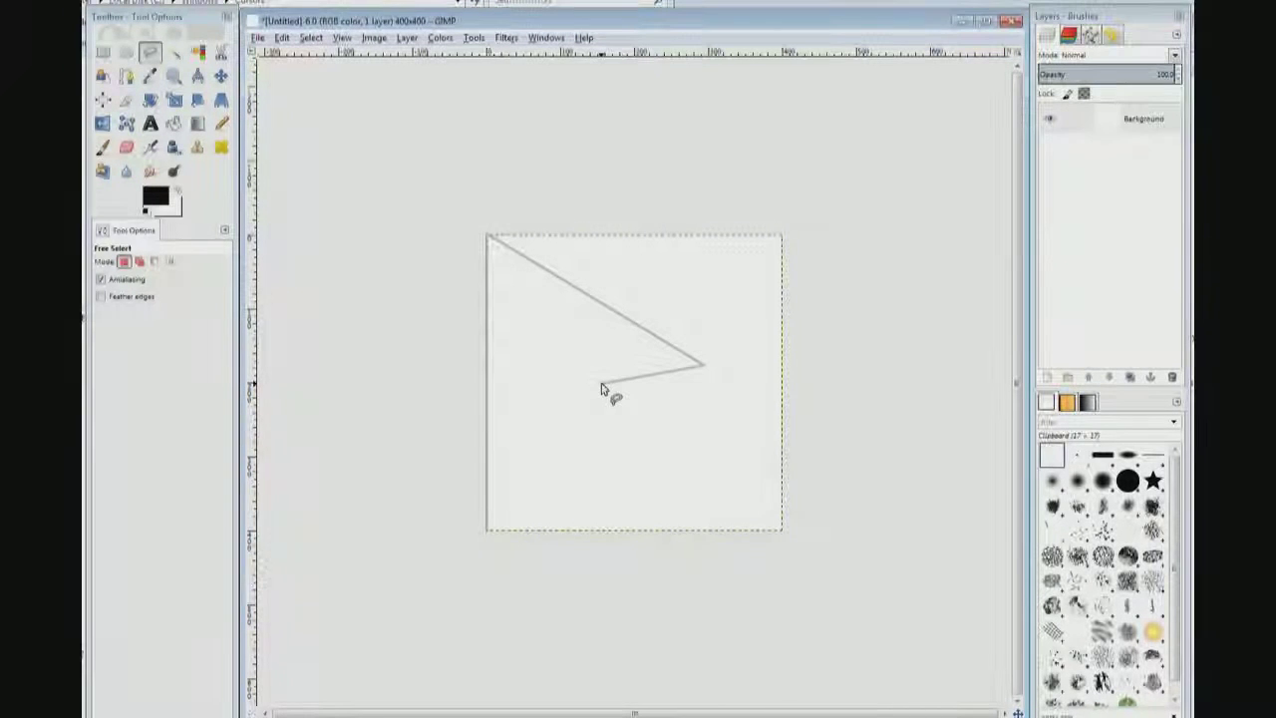
{"action": "left_click", "coordinate": [601, 383]}
{"action": "left_click", "coordinate": [678, 434]}
{"action": "mouse_move", "coordinate": [678, 434]}
{"action": "left_mouse_down"}
{"action": "mouse_move", "coordinate": [718, 502]}
{"action": "mouse_move", "coordinate": [649, 518]}
{"action": "mouse_move", "coordinate": [564, 441]}
{"action": "mouse_move", "coordinate": [559, 420]}
{"action": "left_mouse_up"}
{"action": "left_click", "coordinate": [714, 495]}
{"action": "left_click", "coordinate": [649, 519]}
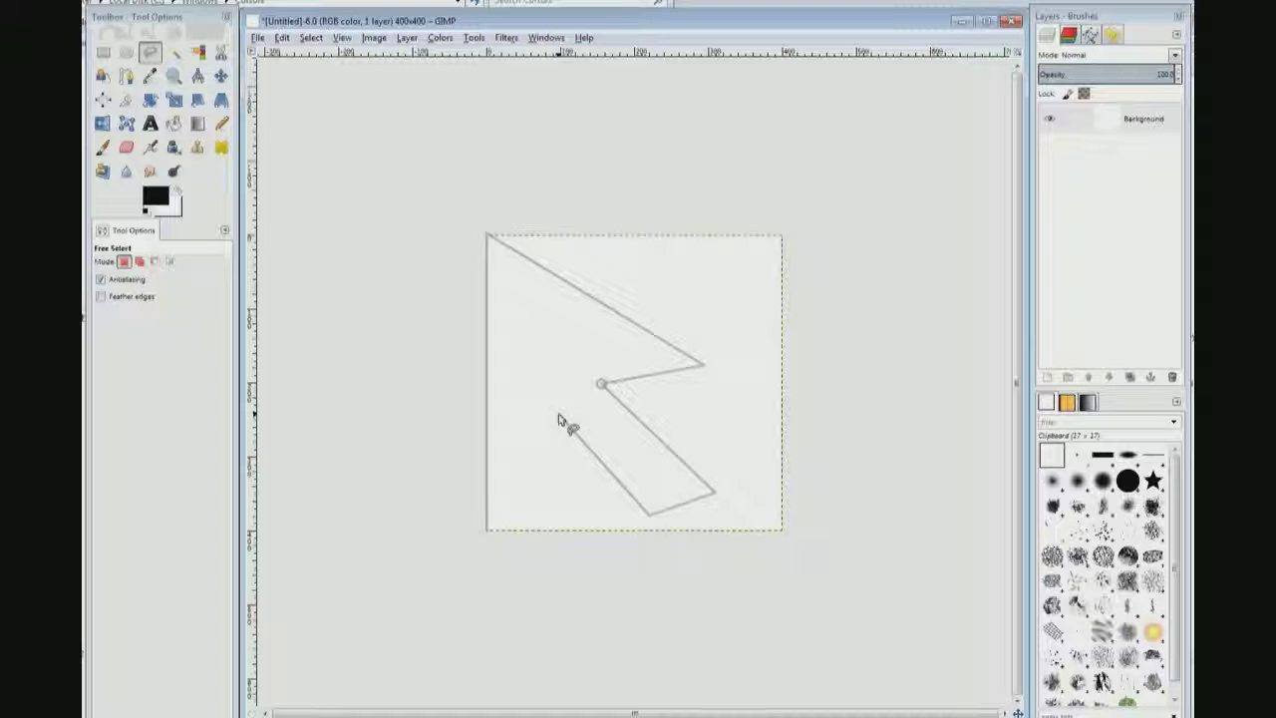
{"action": "double_click", "coordinate": [559, 420]}
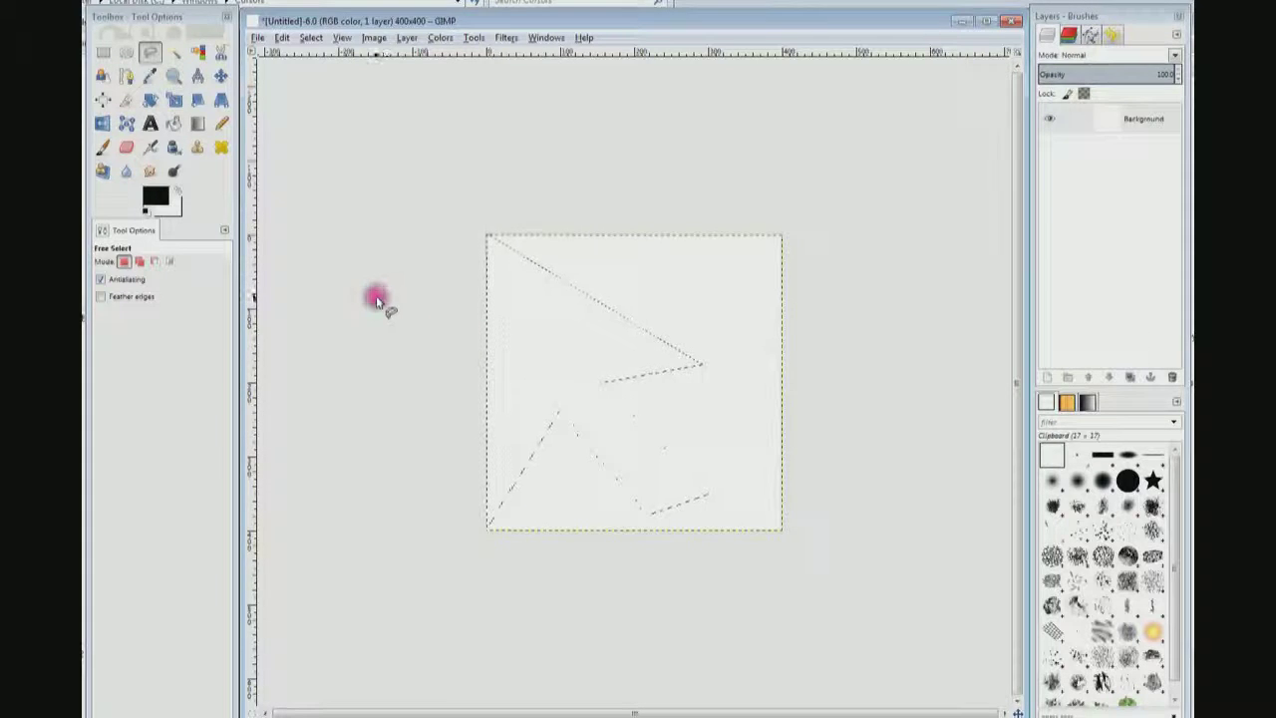
Choose the Bucket Fill tool and set the foreground colour to pink e7177a.
{"action": "left_click", "coordinate": [208, 228]}
{"action": "left_click", "coordinate": [156, 147]}
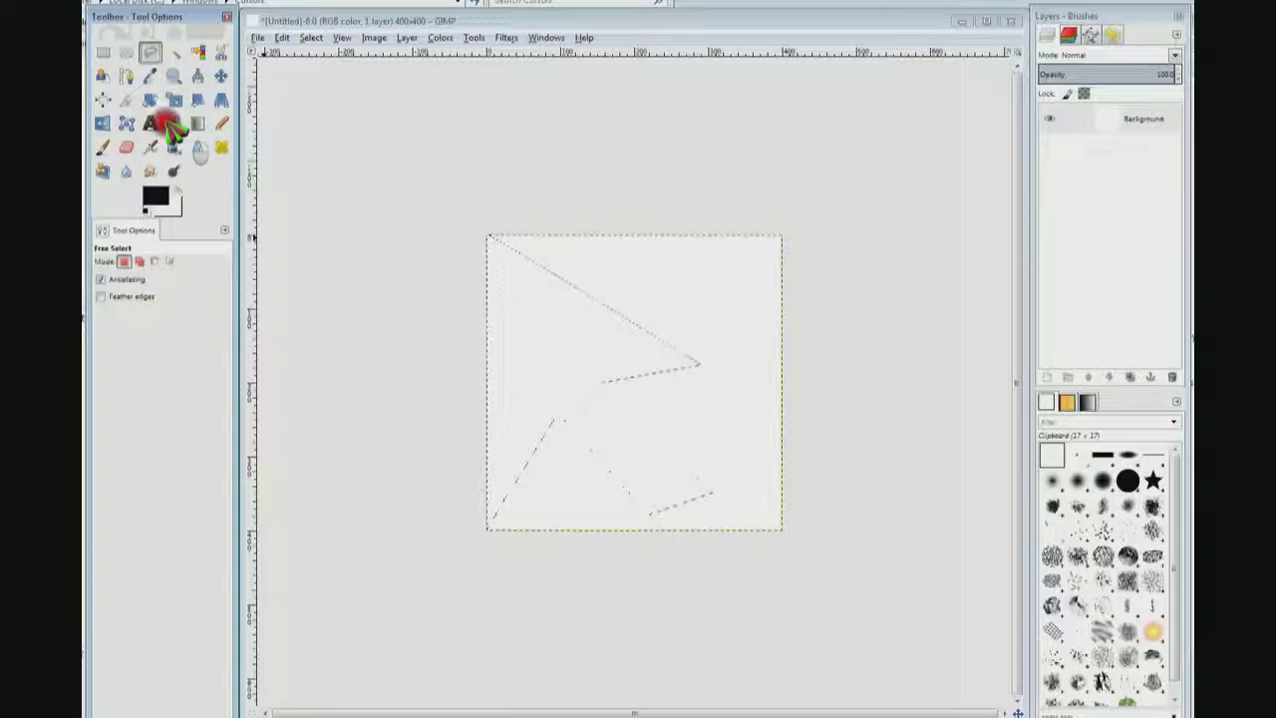
{"action": "left_click", "coordinate": [174, 123]}
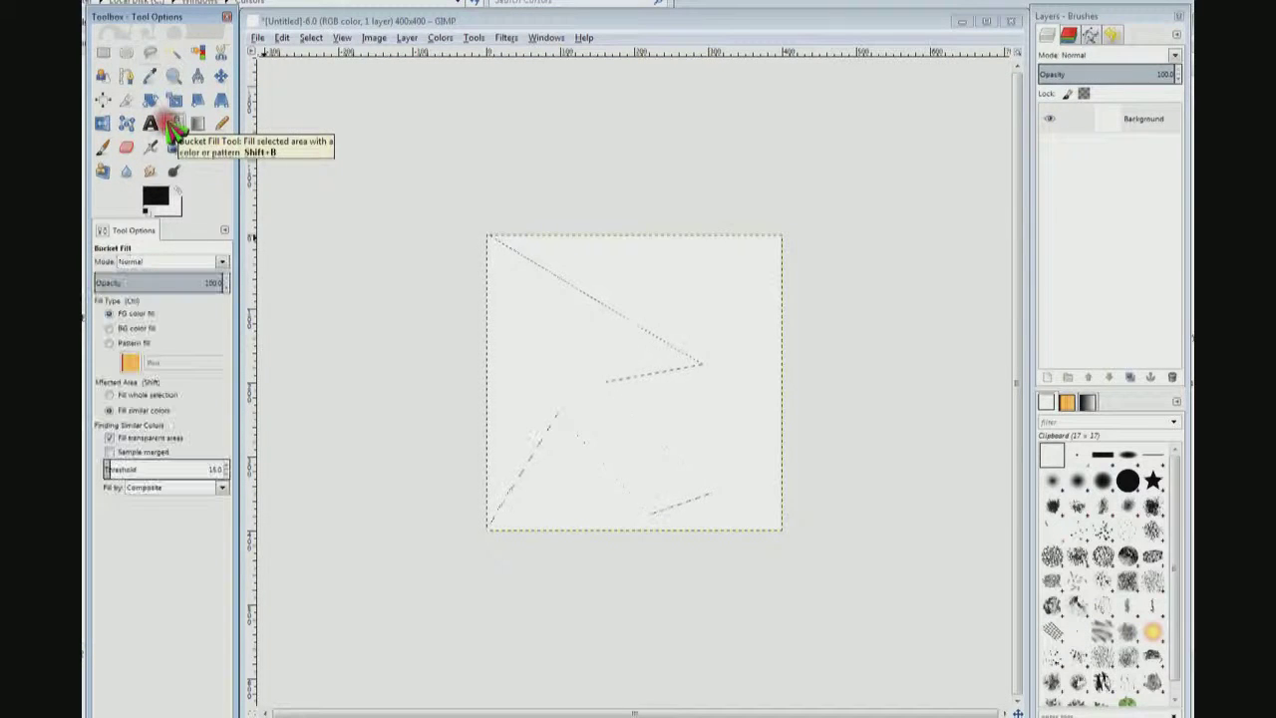
{"action": "left_click", "coordinate": [165, 204]}
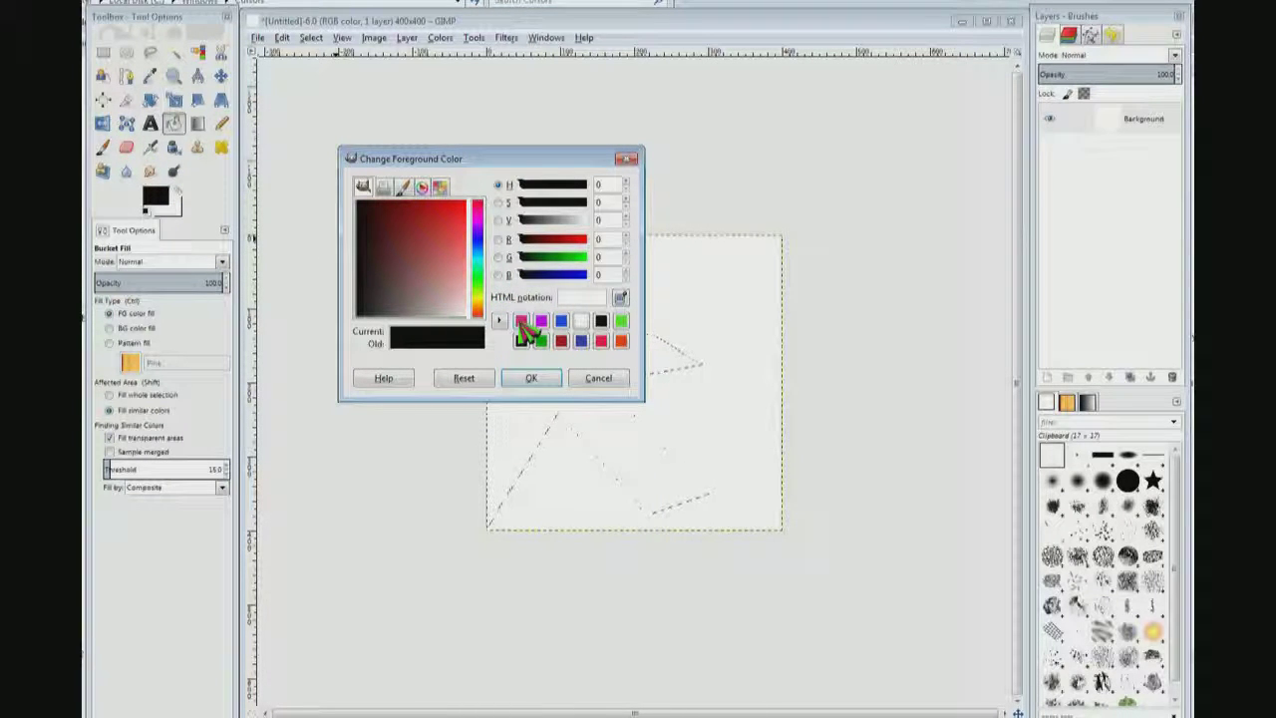
{"action": "left_click", "coordinate": [521, 321]}
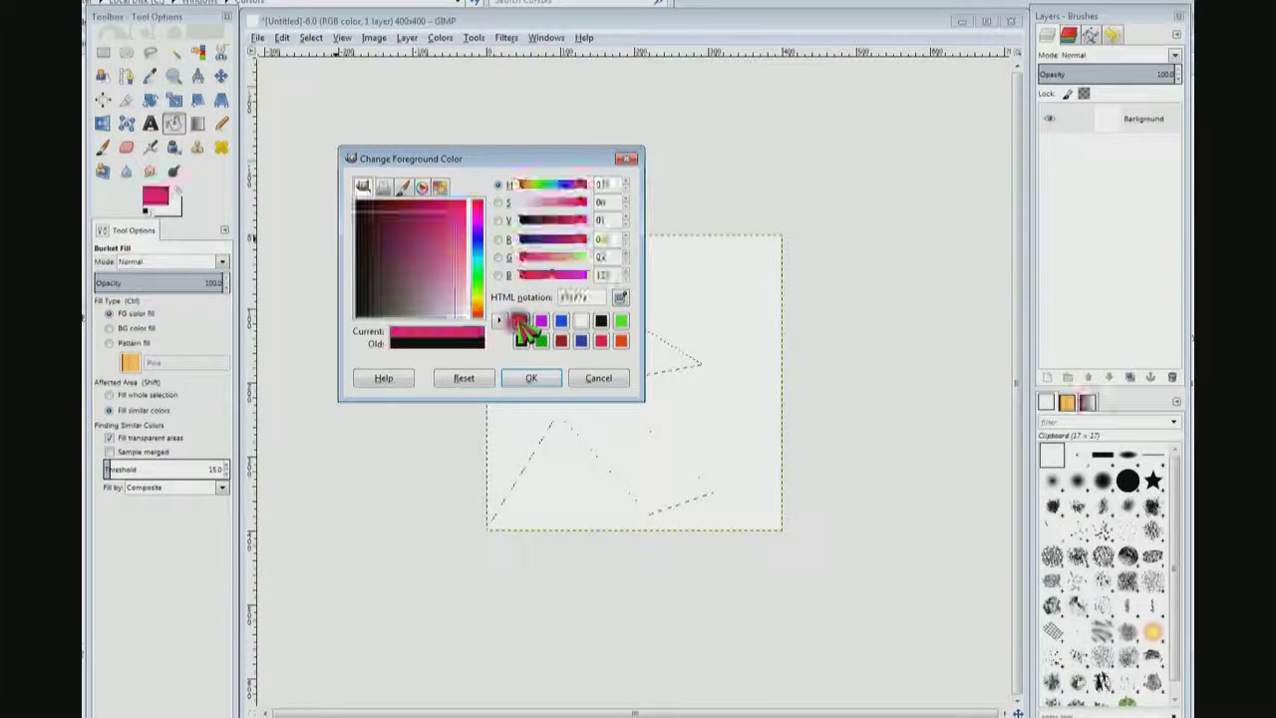
{"action": "left_click", "coordinate": [550, 380]}
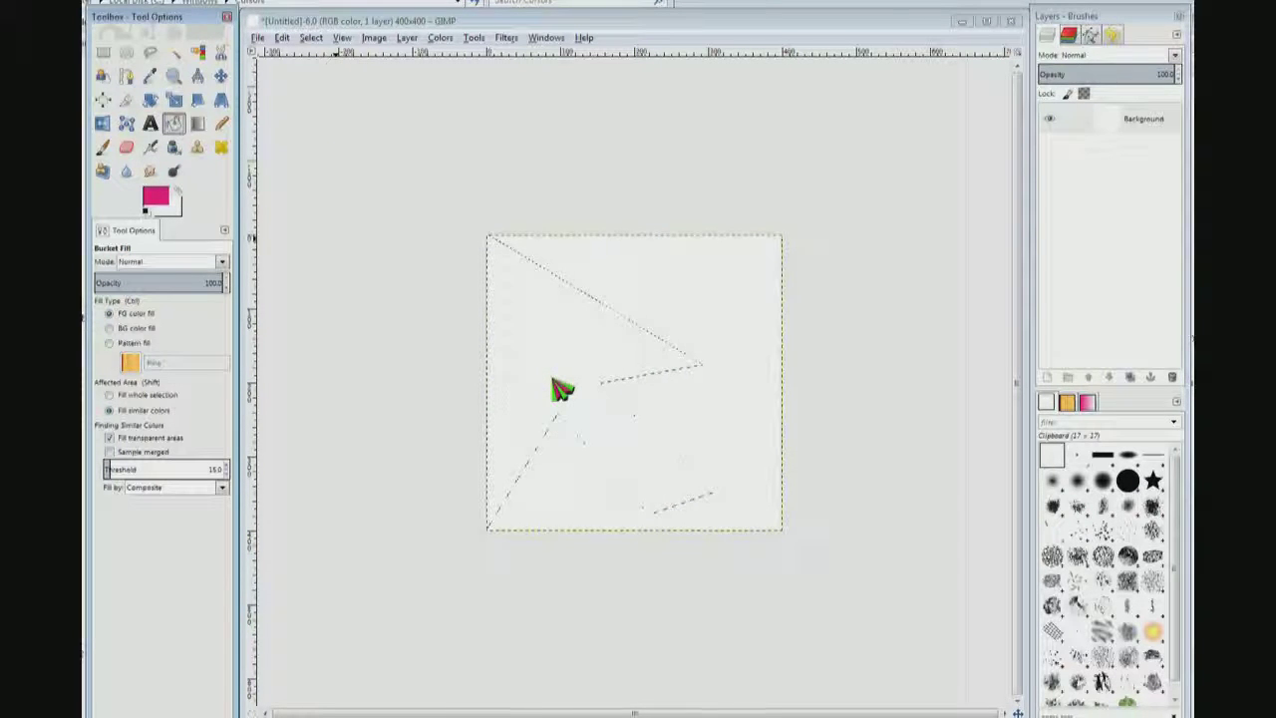
Fill the arrow with pink, then invert the selection and delete the white background.
{"action": "left_click", "coordinate": [562, 390]}
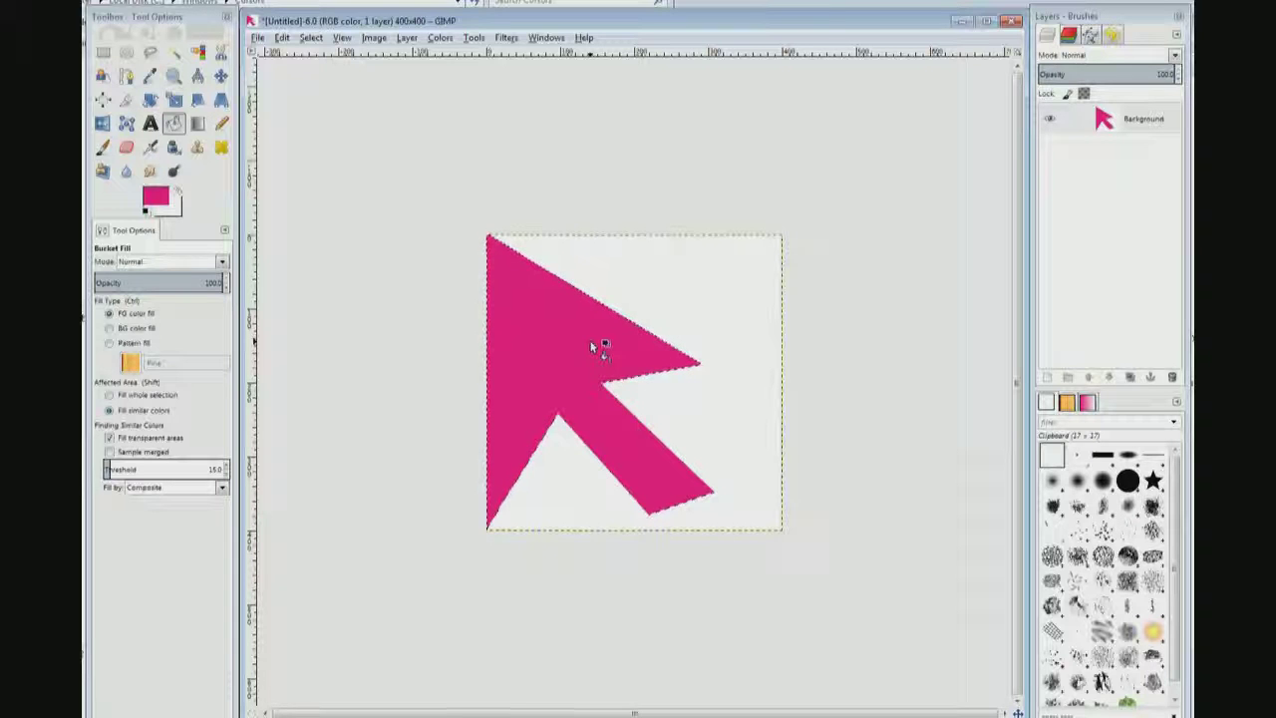
{"action": "key", "text": "ctrl"}
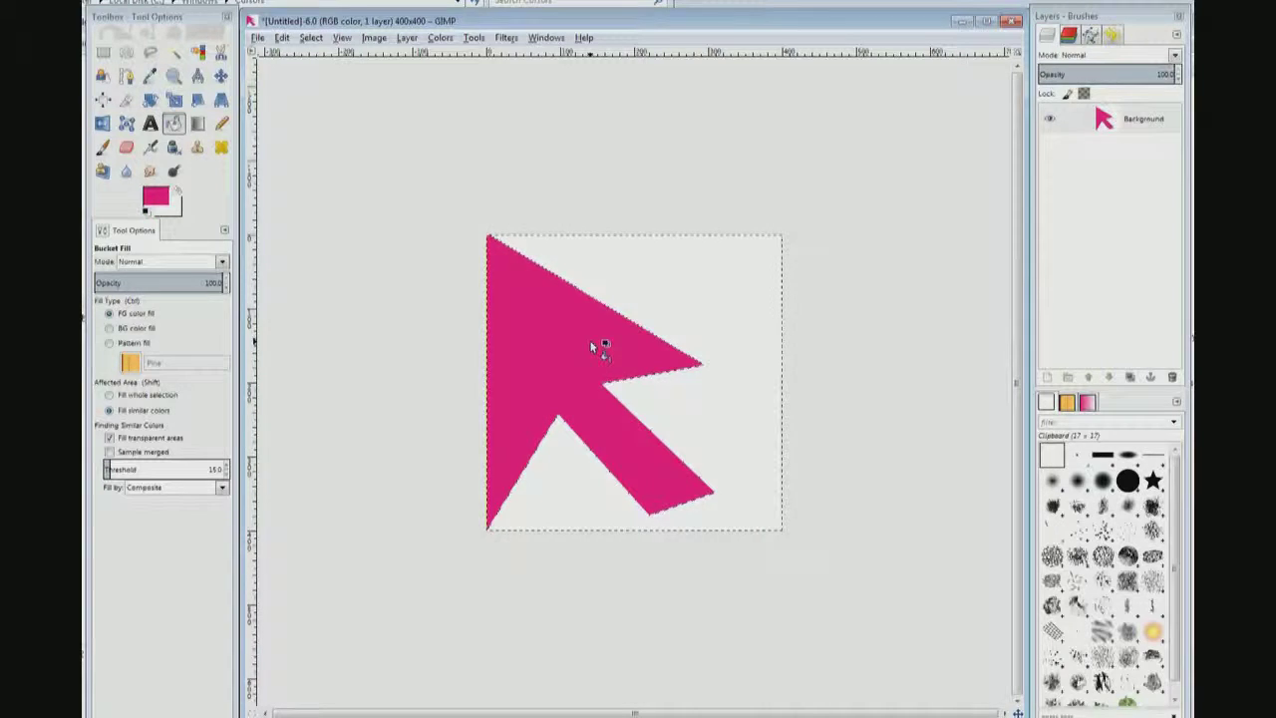
{"action": "key", "text": "Delete"}
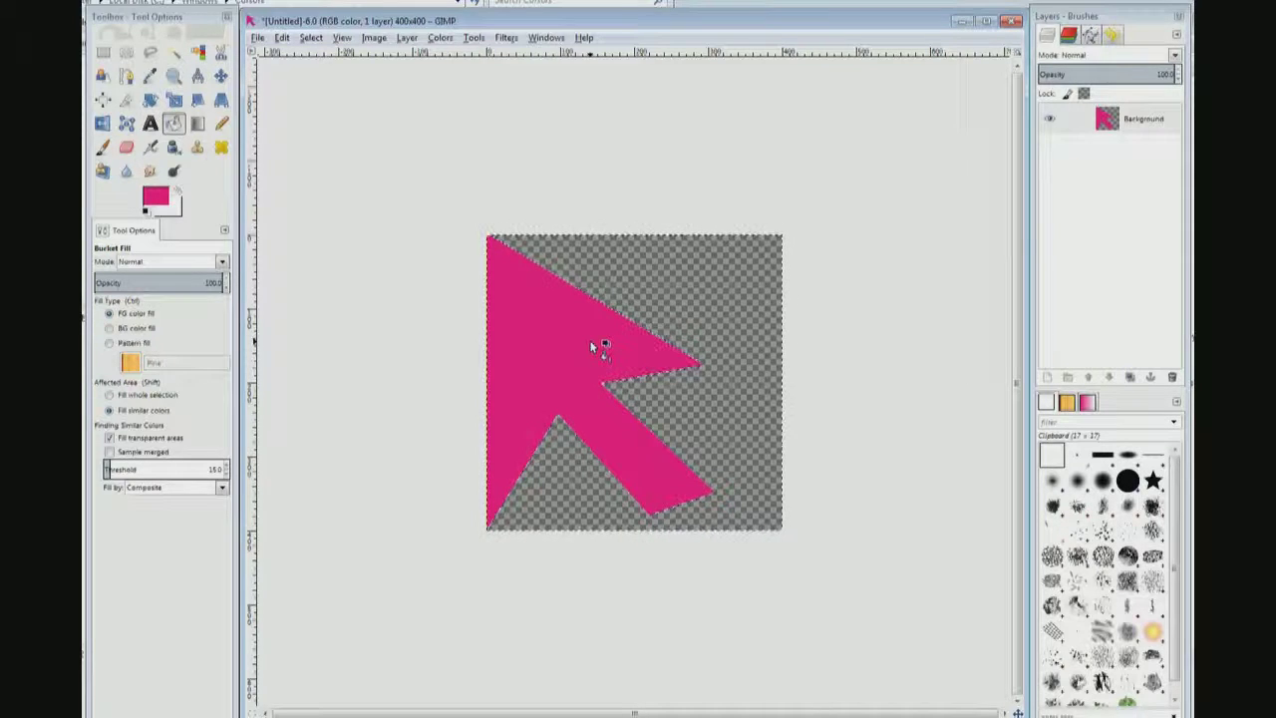
Reselect the arrow and apply Add Bevel with thickness 7, not on a copy.
{"action": "key", "text": "ctrl"}
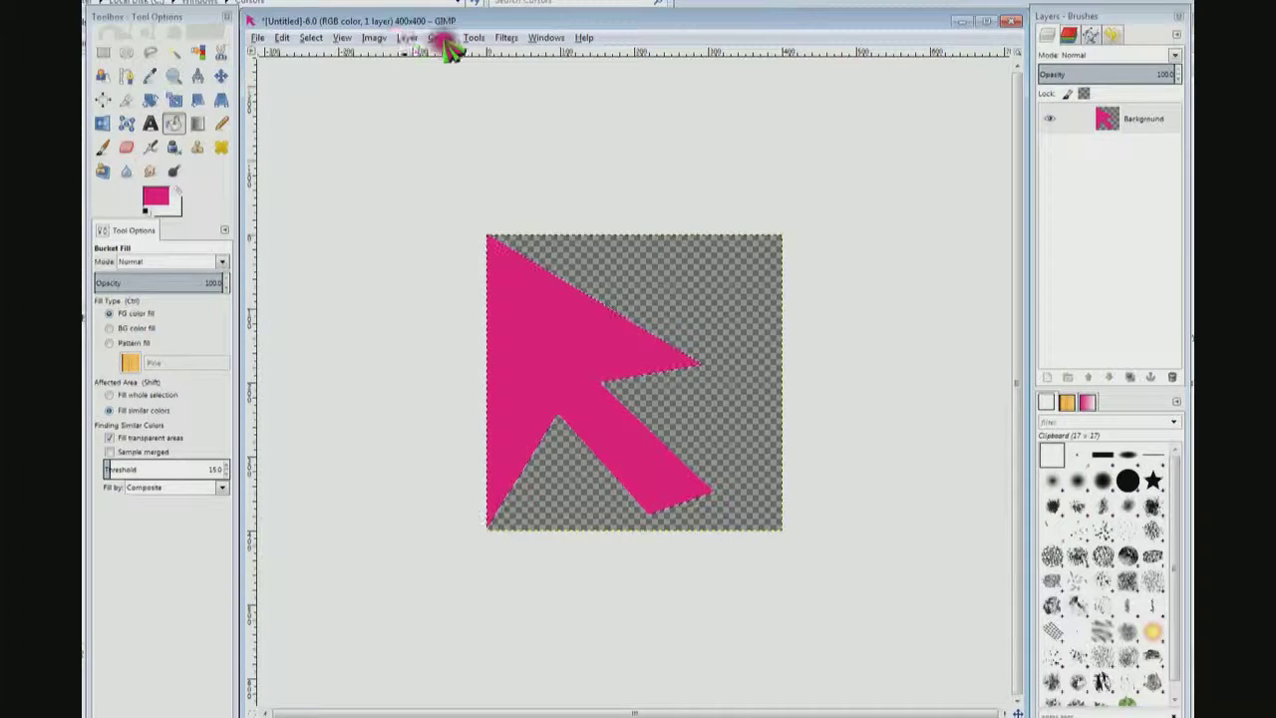
{"action": "left_click", "coordinate": [505, 40]}
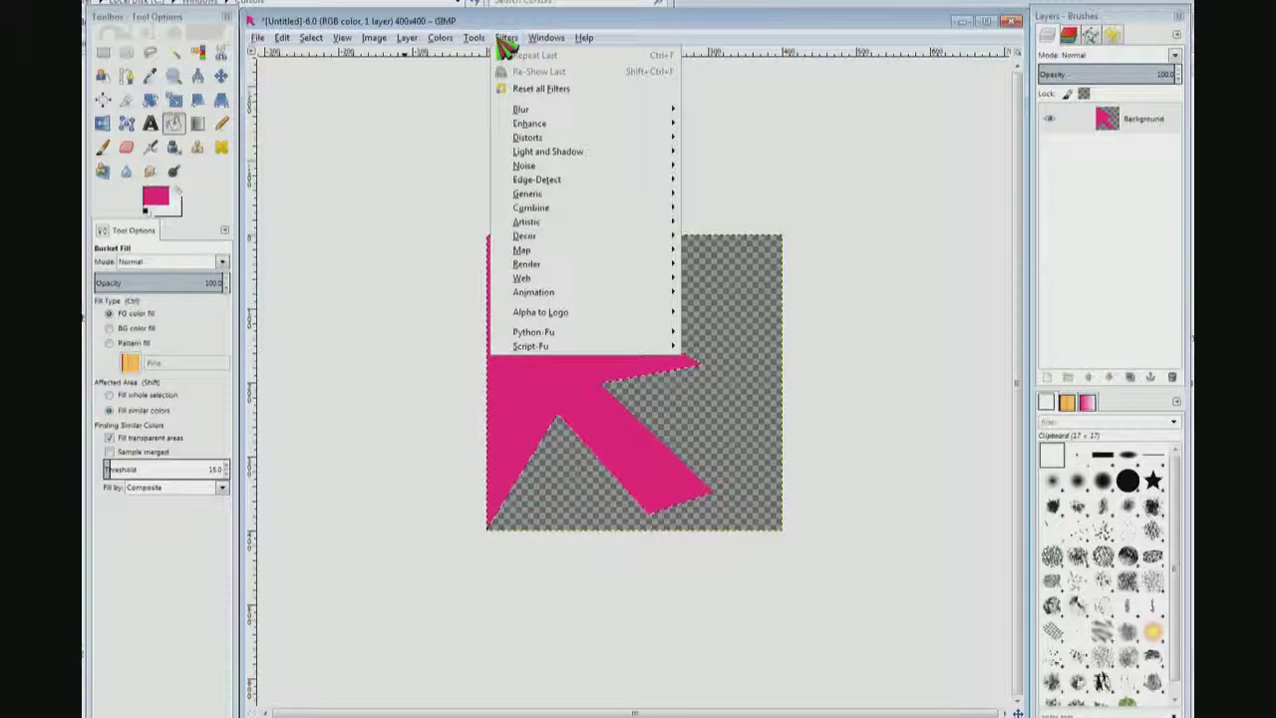
{"action": "left_click", "coordinate": [636, 249]}
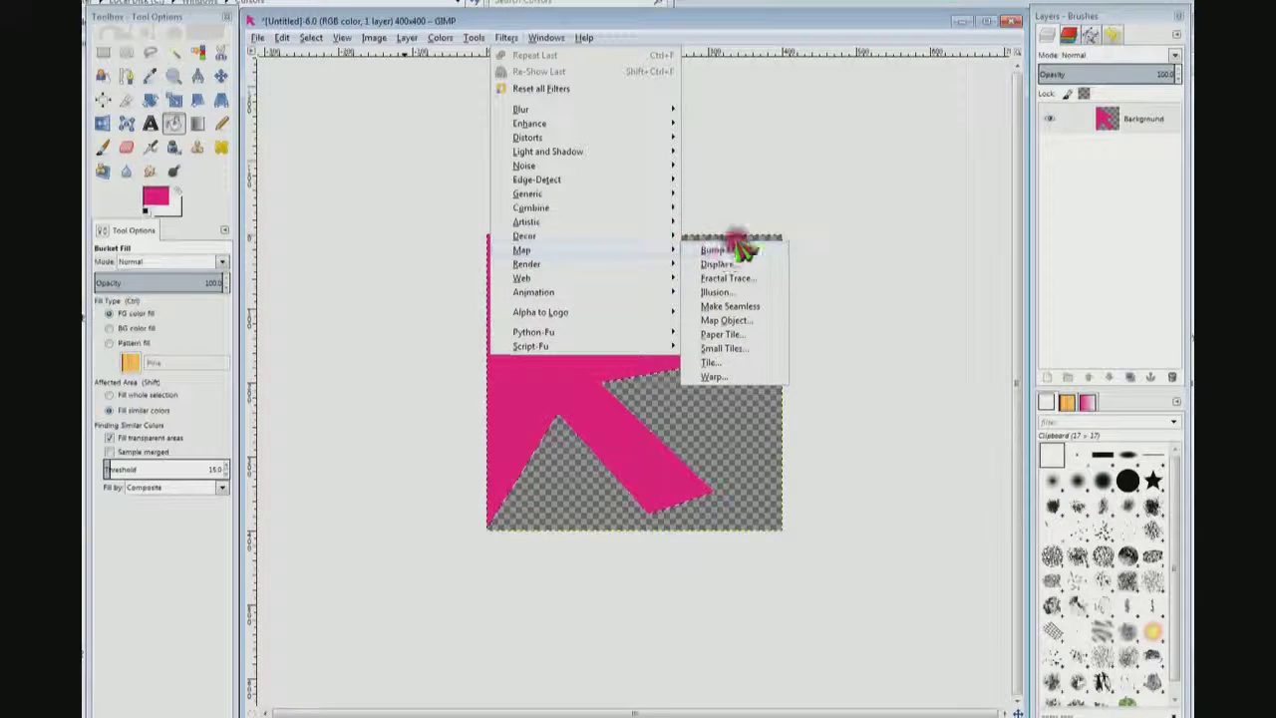
{"action": "mouse_move", "coordinate": [668, 237]}
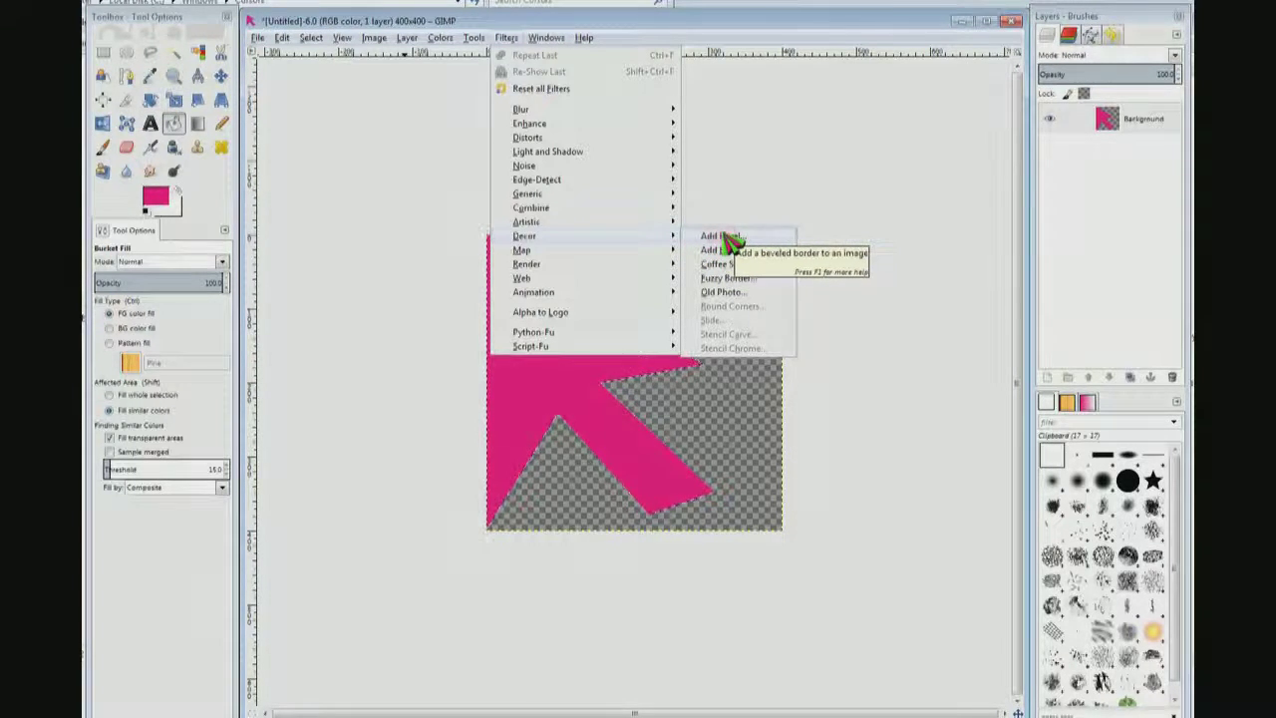
{"action": "left_click", "coordinate": [727, 238]}
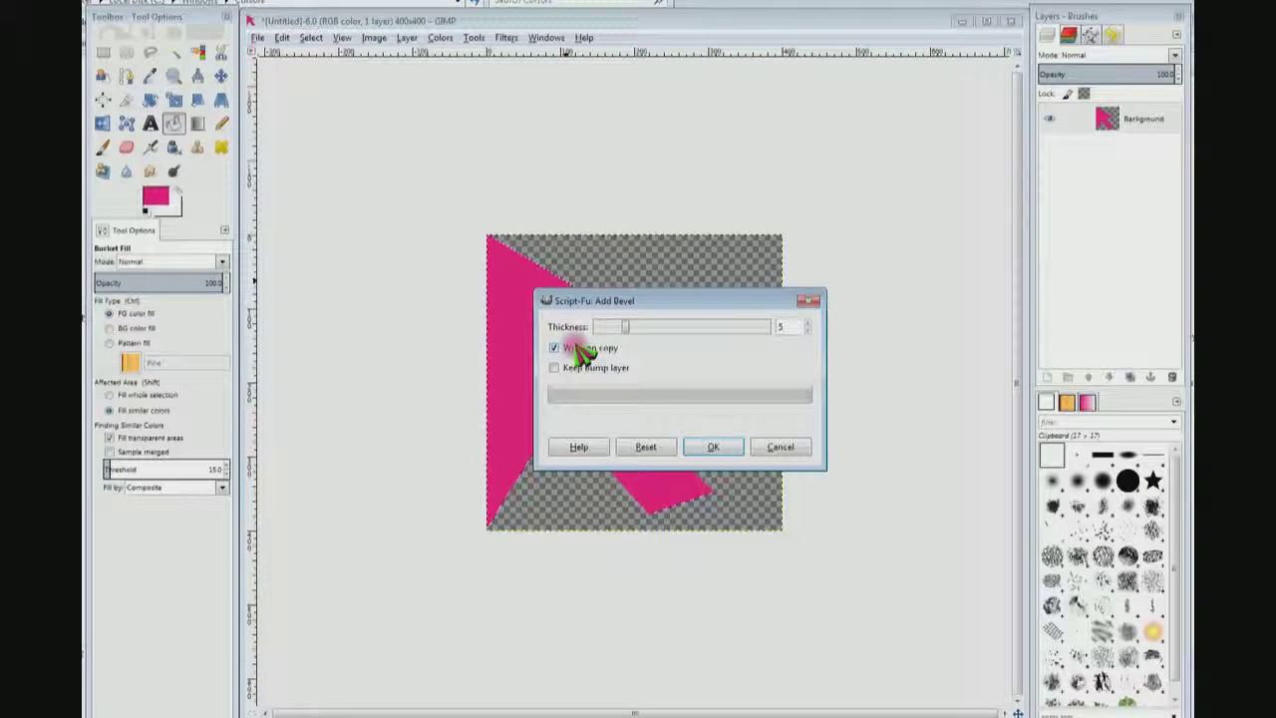
{"action": "left_click", "coordinate": [570, 345]}
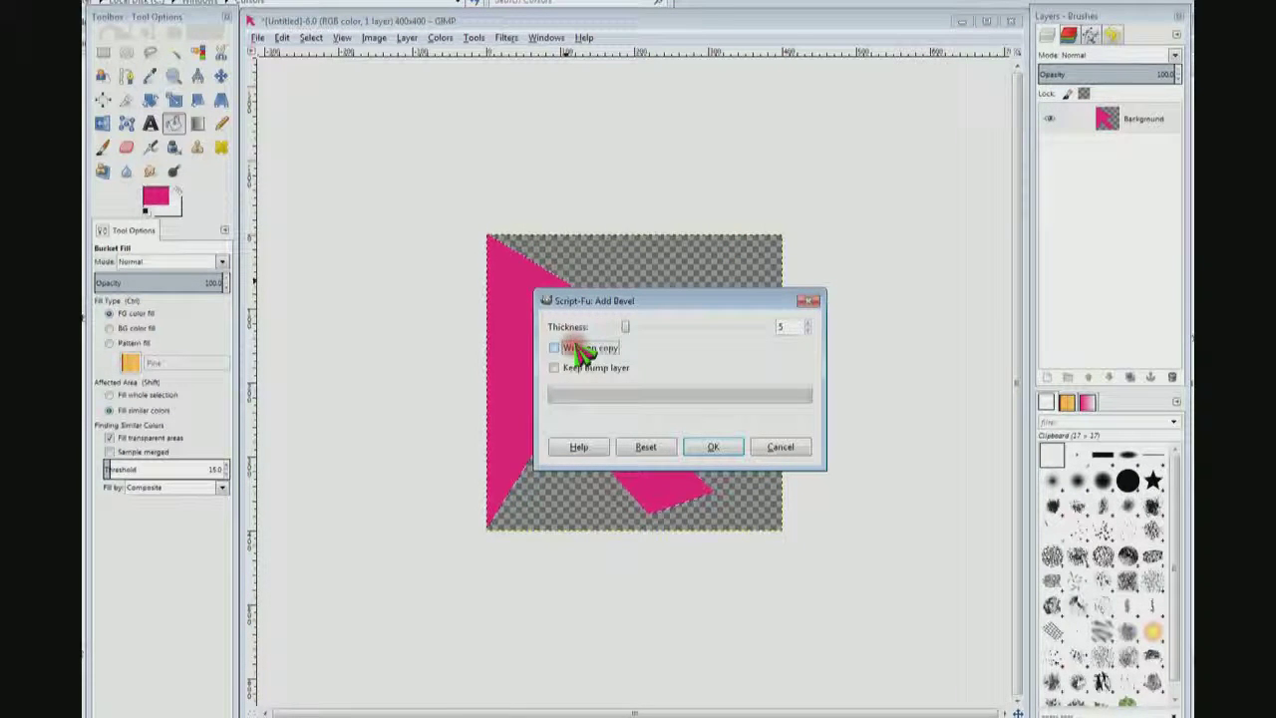
{"action": "left_click", "coordinate": [658, 329]}
{"action": "left_click", "coordinate": [658, 329]}
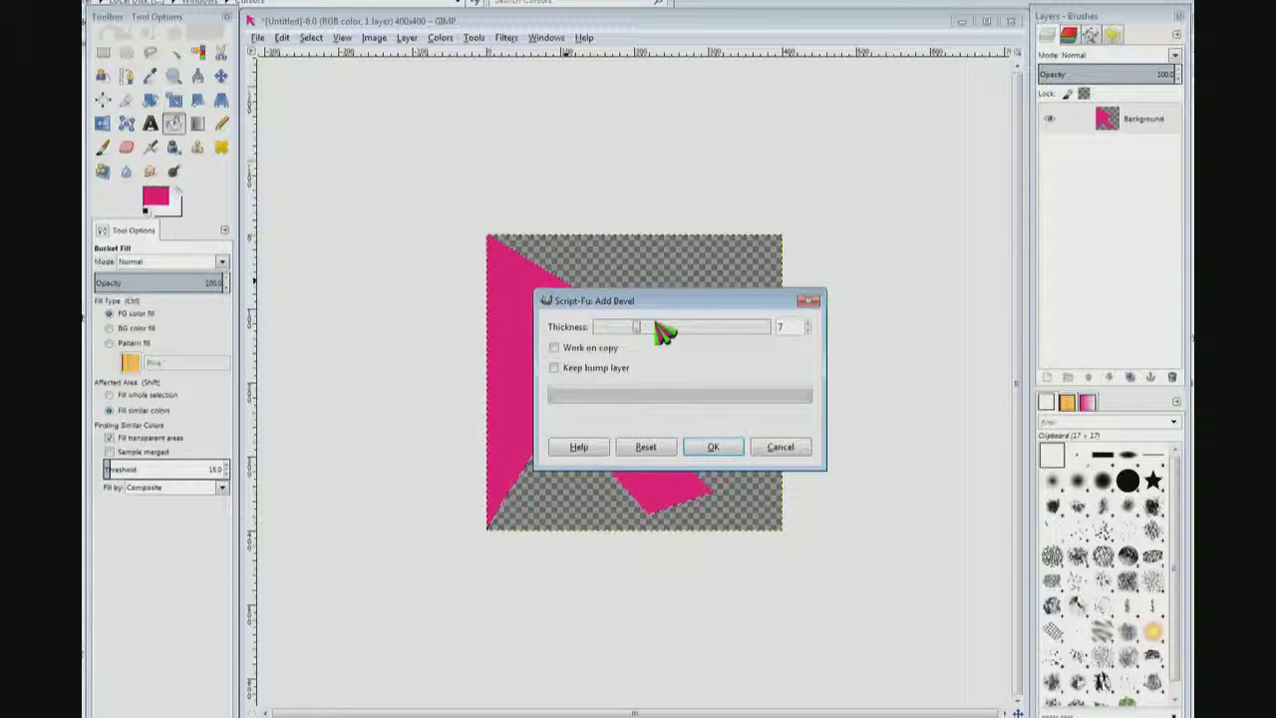
{"action": "left_click", "coordinate": [714, 447]}
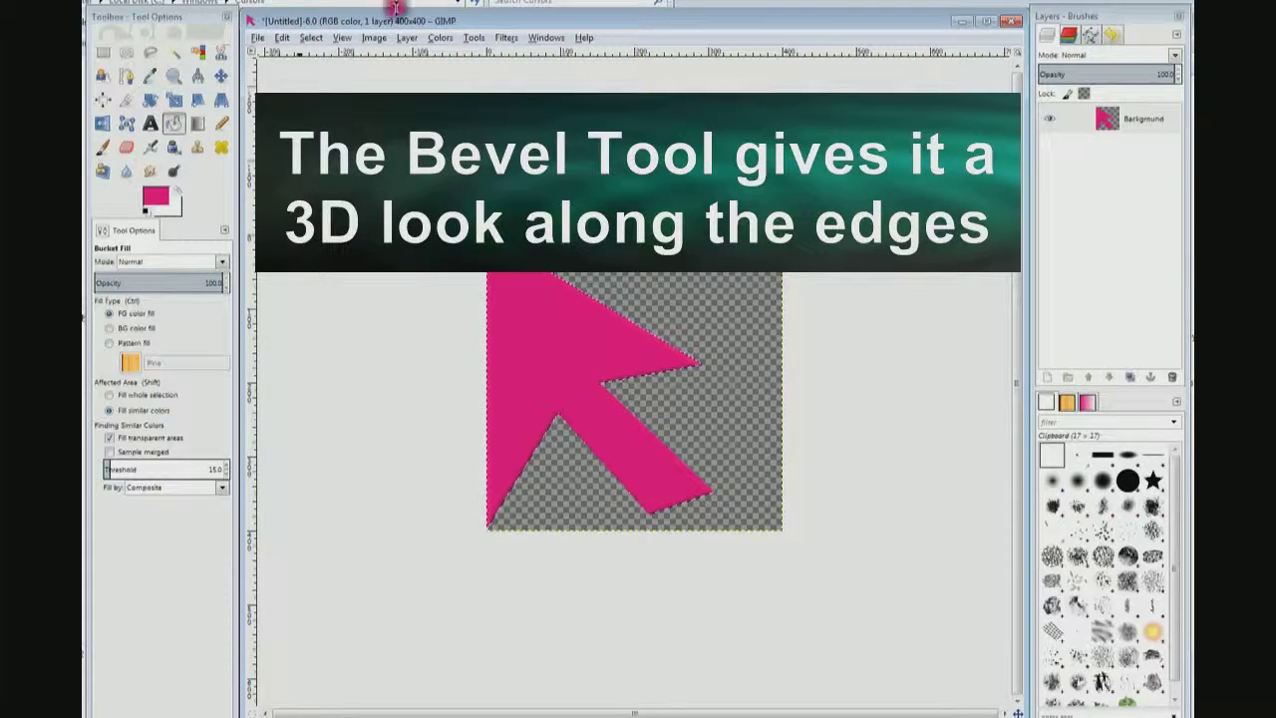
Repeat the bevel twice more with Filters > Repeat Add Bevel and Ctrl+F.
{"action": "left_click", "coordinate": [506, 38]}
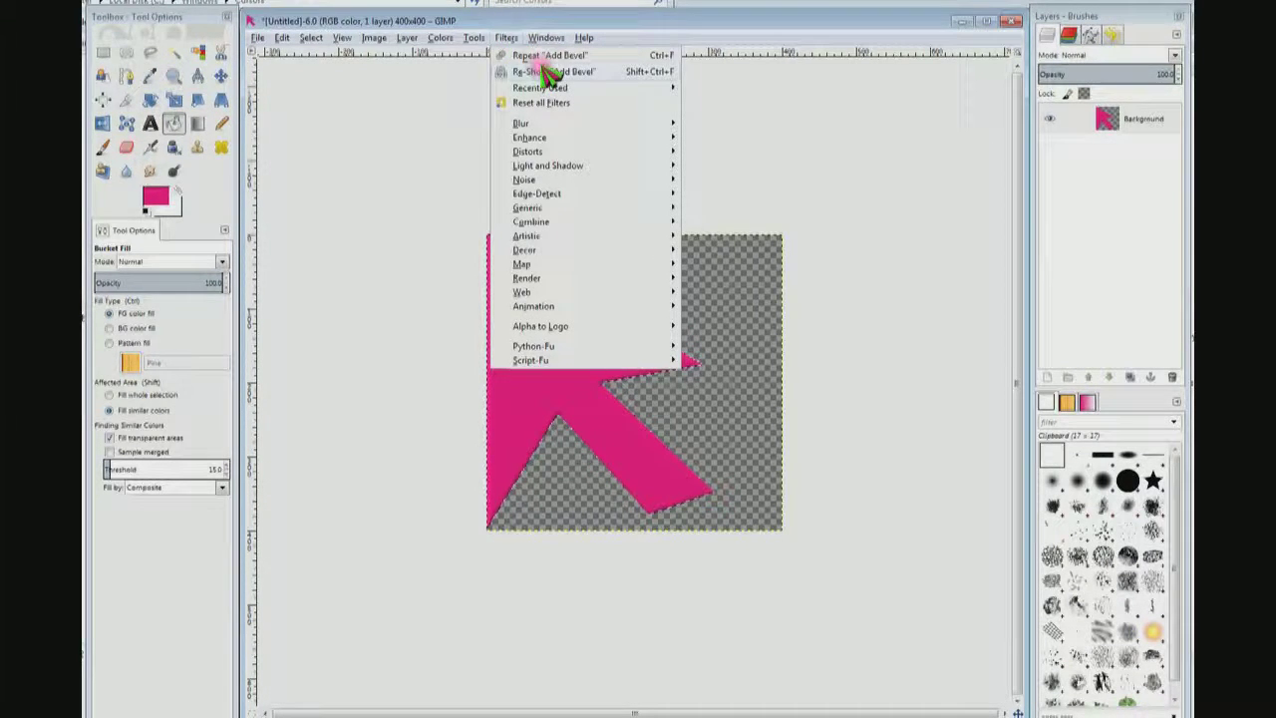
{"action": "left_click", "coordinate": [535, 57]}
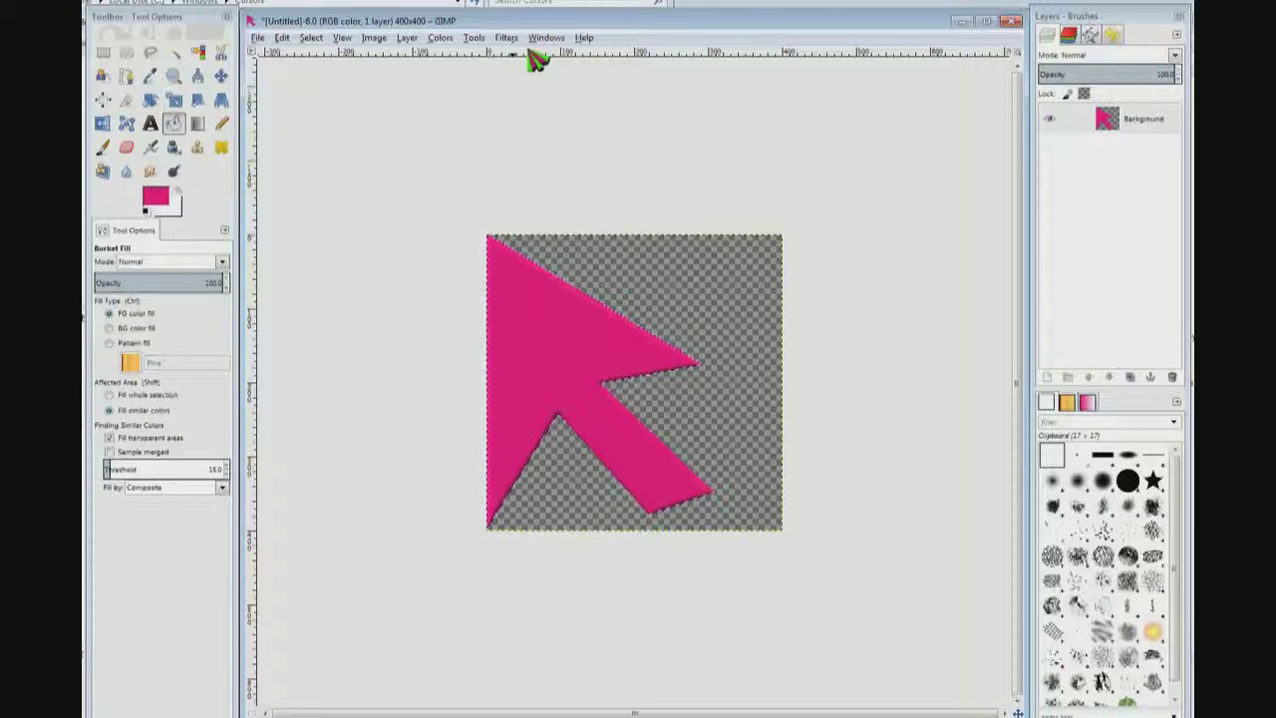
{"action": "key", "text": "ctrl+f"}
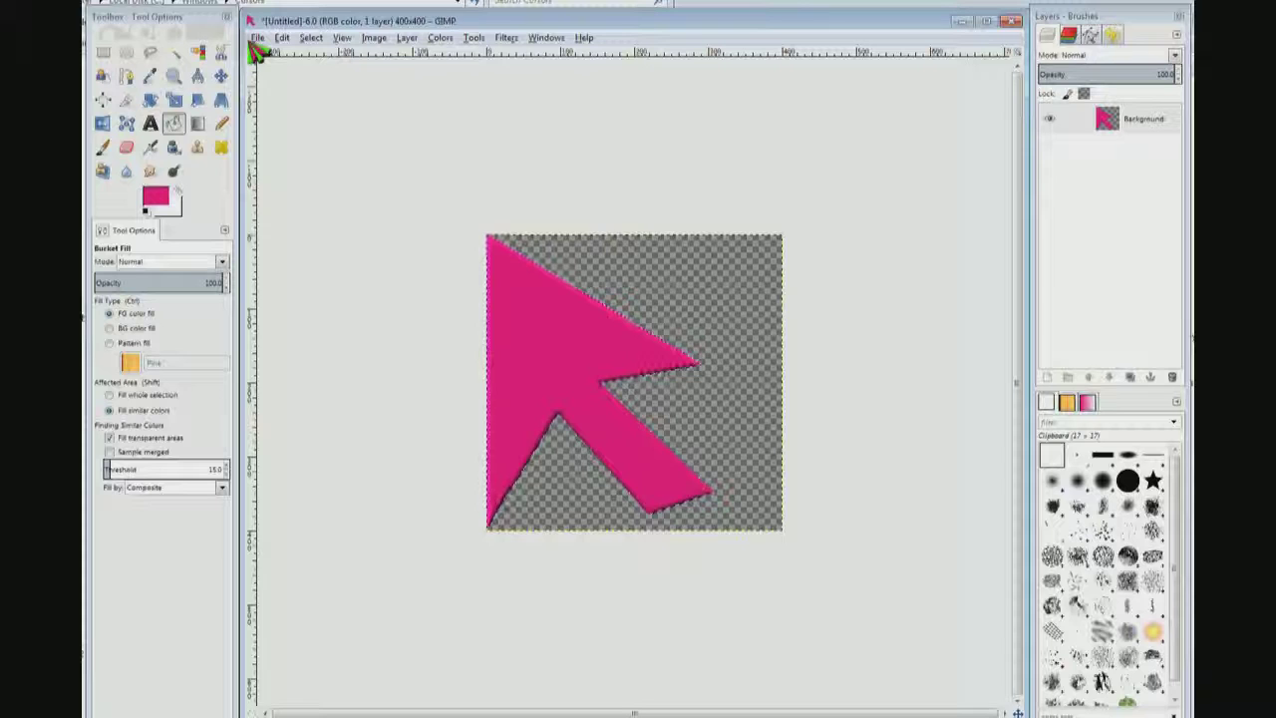
Clear the selection and start an Export As, entering the name 1a.ico.
{"action": "left_click", "coordinate": [305, 44]}
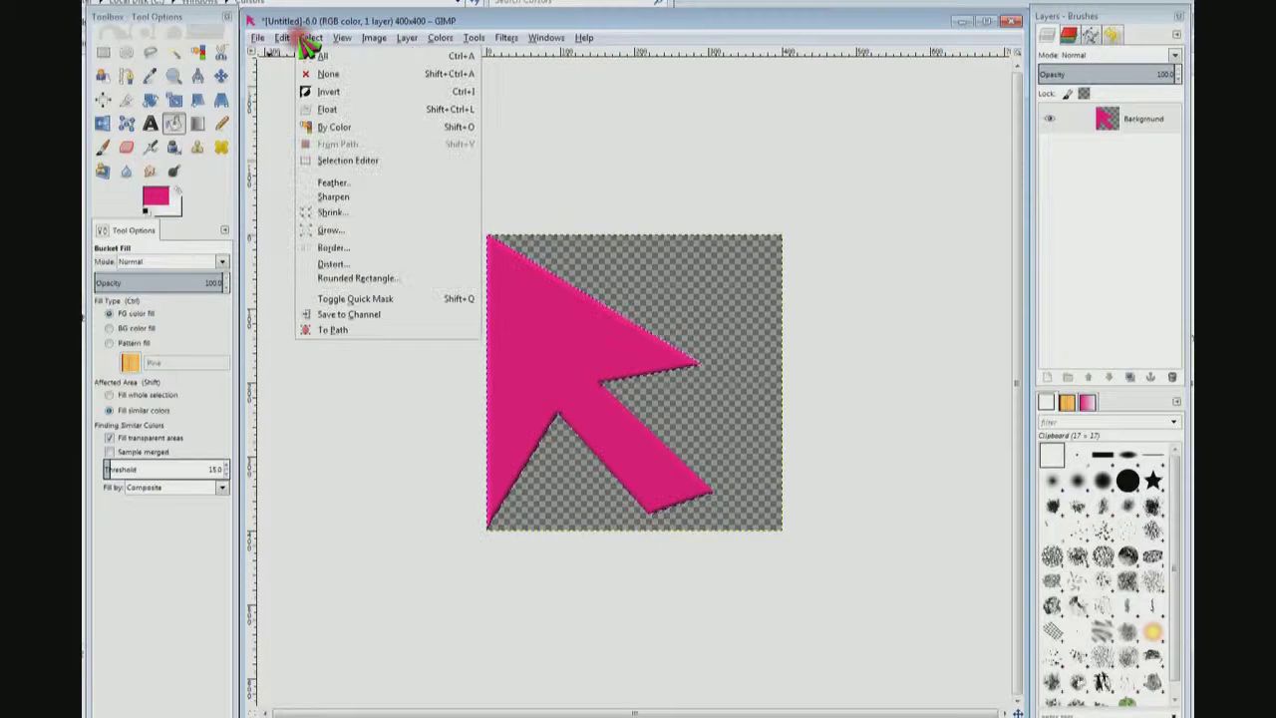
{"action": "left_click", "coordinate": [334, 74]}
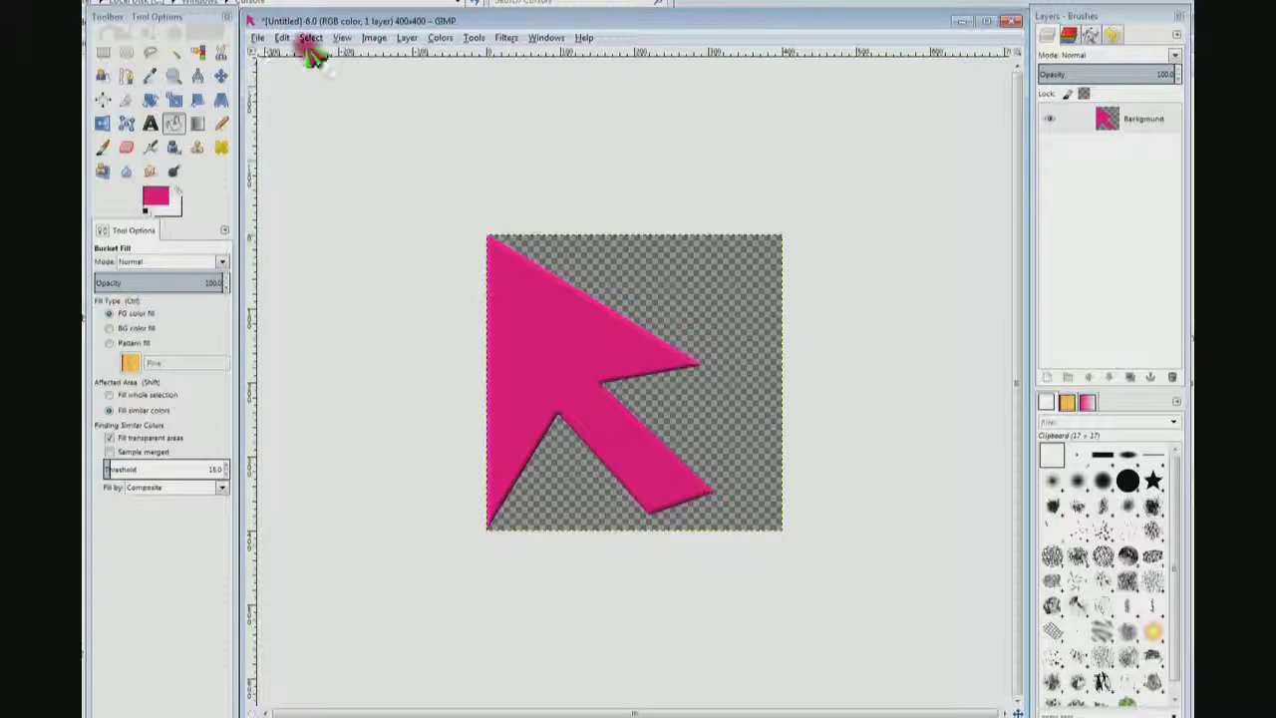
{"action": "left_click", "coordinate": [258, 39]}
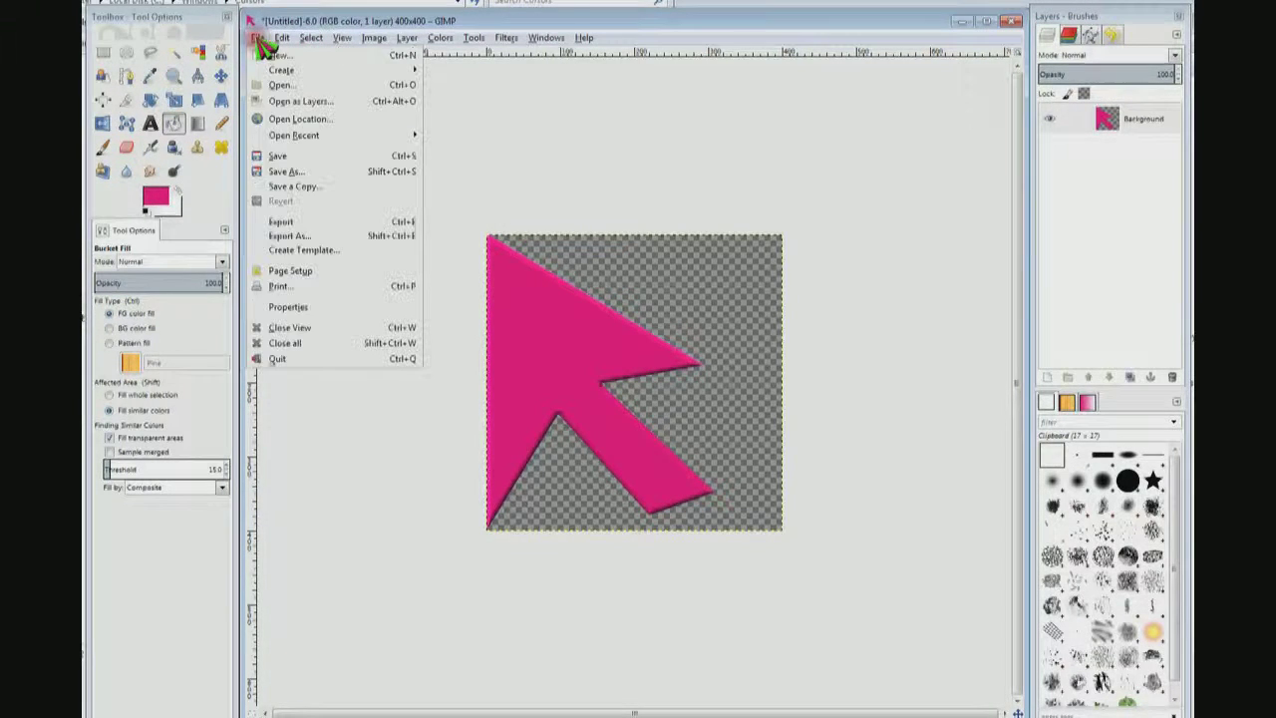
{"action": "left_click", "coordinate": [325, 222]}
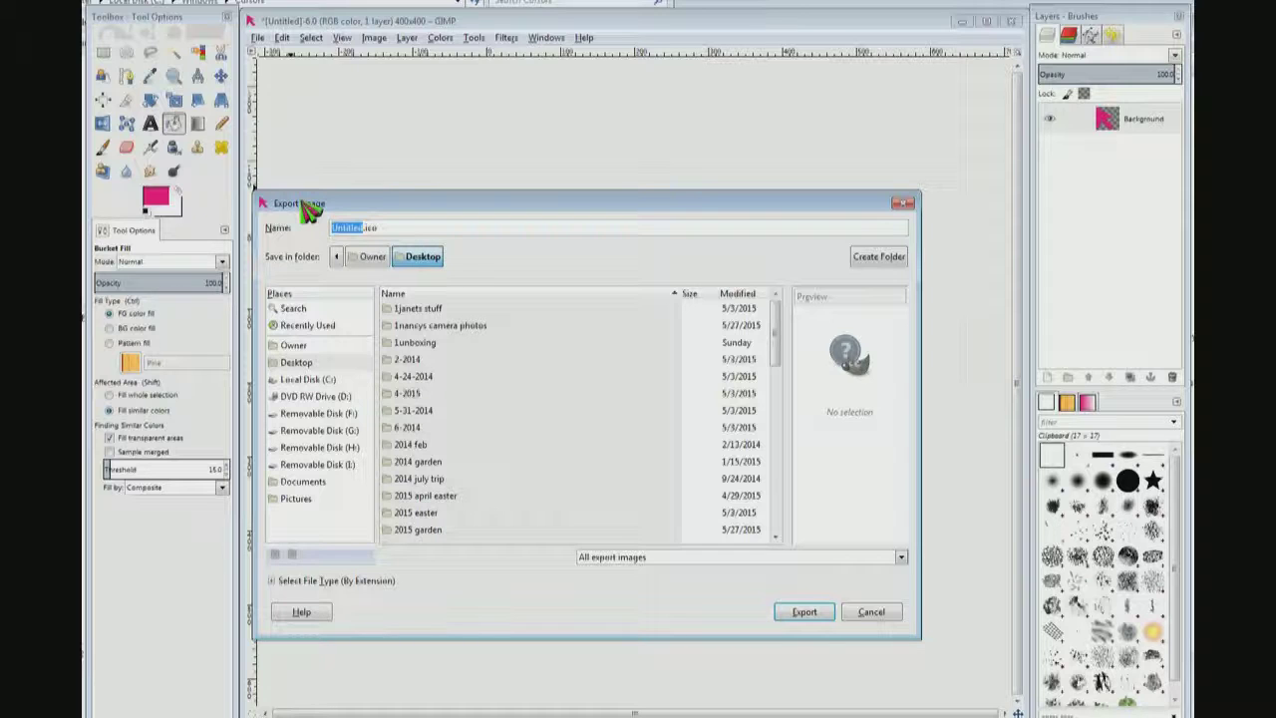
{"action": "type", "text": "1a"}
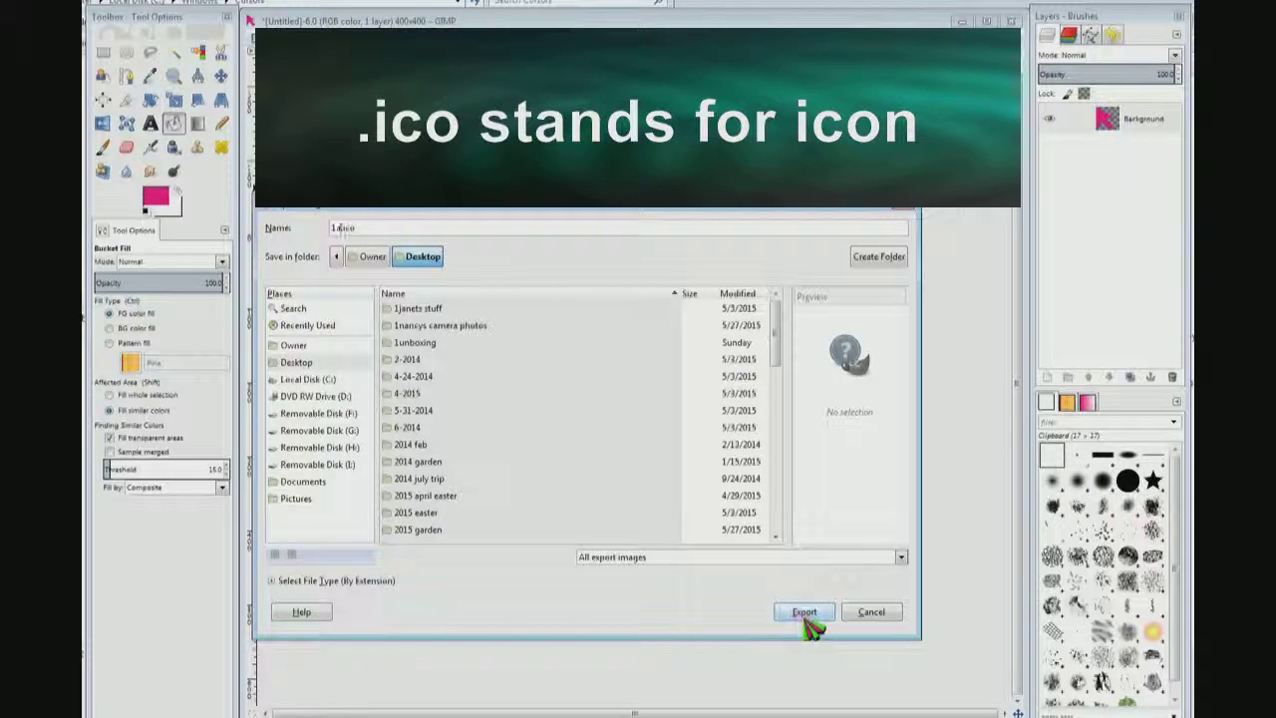
Export 1a.ico without PNG compression, as 8 bpp, 1-bit alpha, 256-slot palette.
{"action": "left_click", "coordinate": [806, 616]}
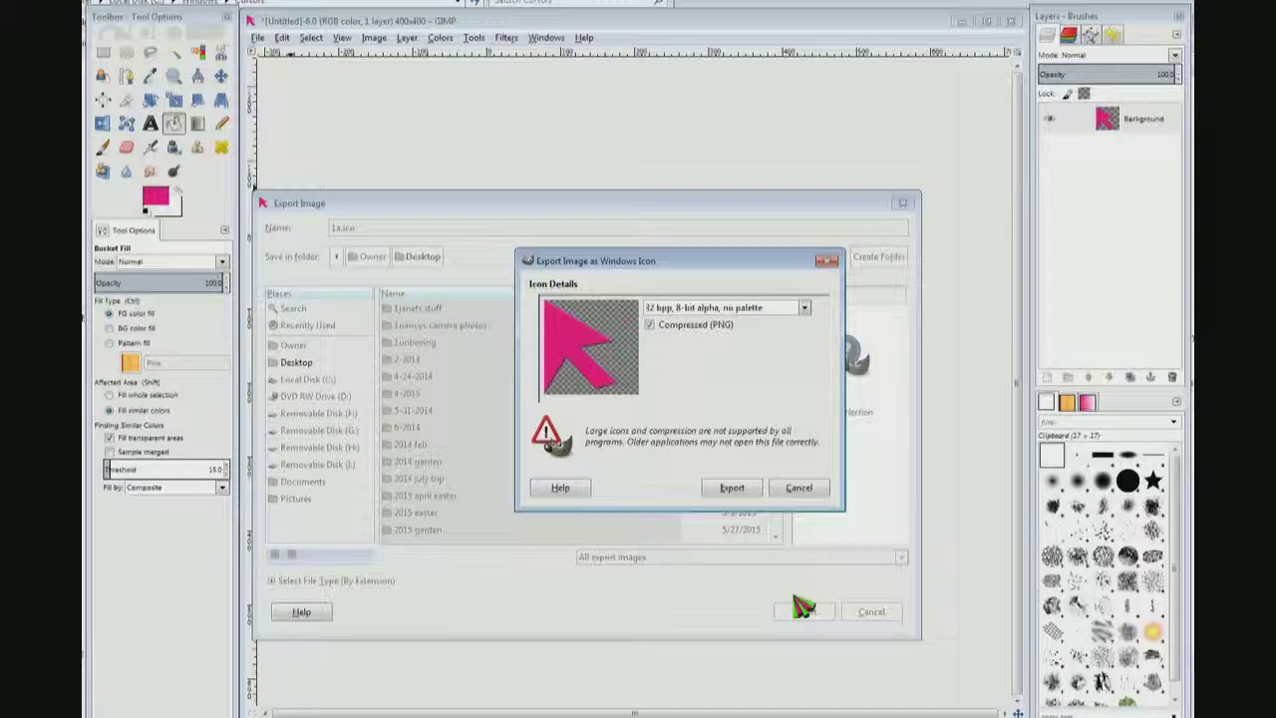
{"action": "left_click", "coordinate": [697, 325]}
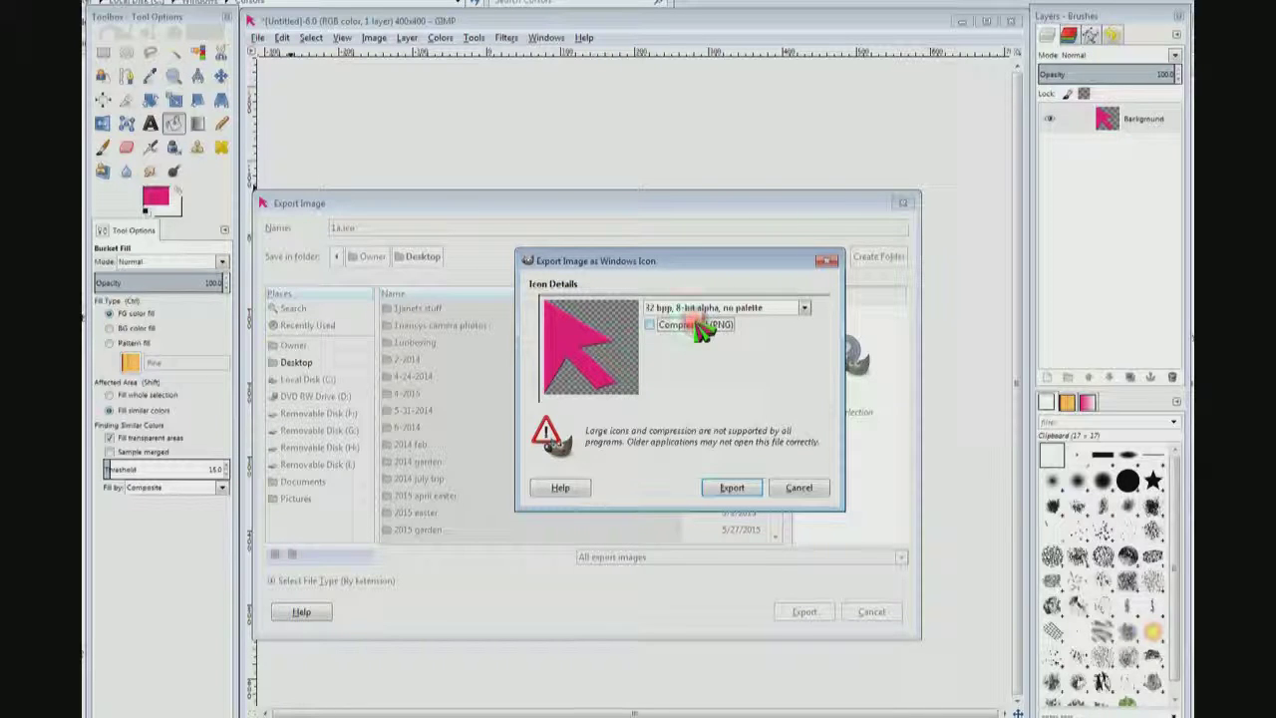
{"action": "left_click", "coordinate": [690, 313]}
{"action": "left_click", "coordinate": [701, 307]}
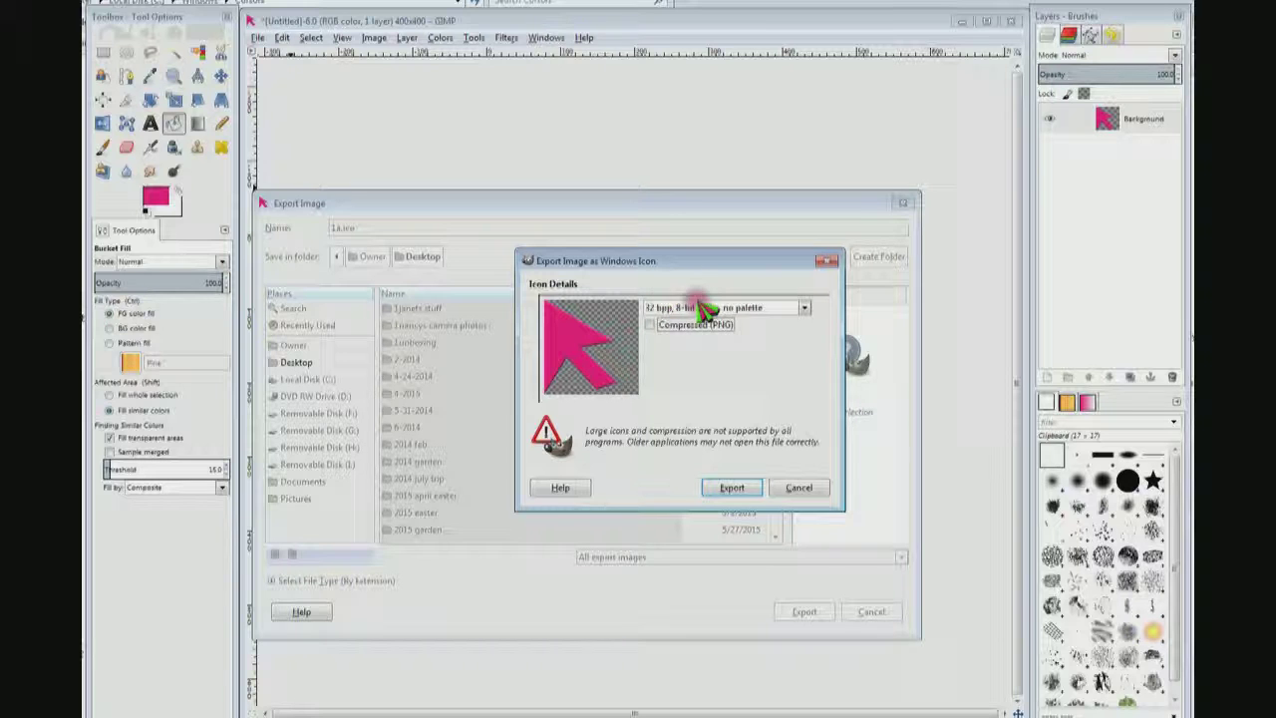
{"action": "left_click", "coordinate": [708, 309]}
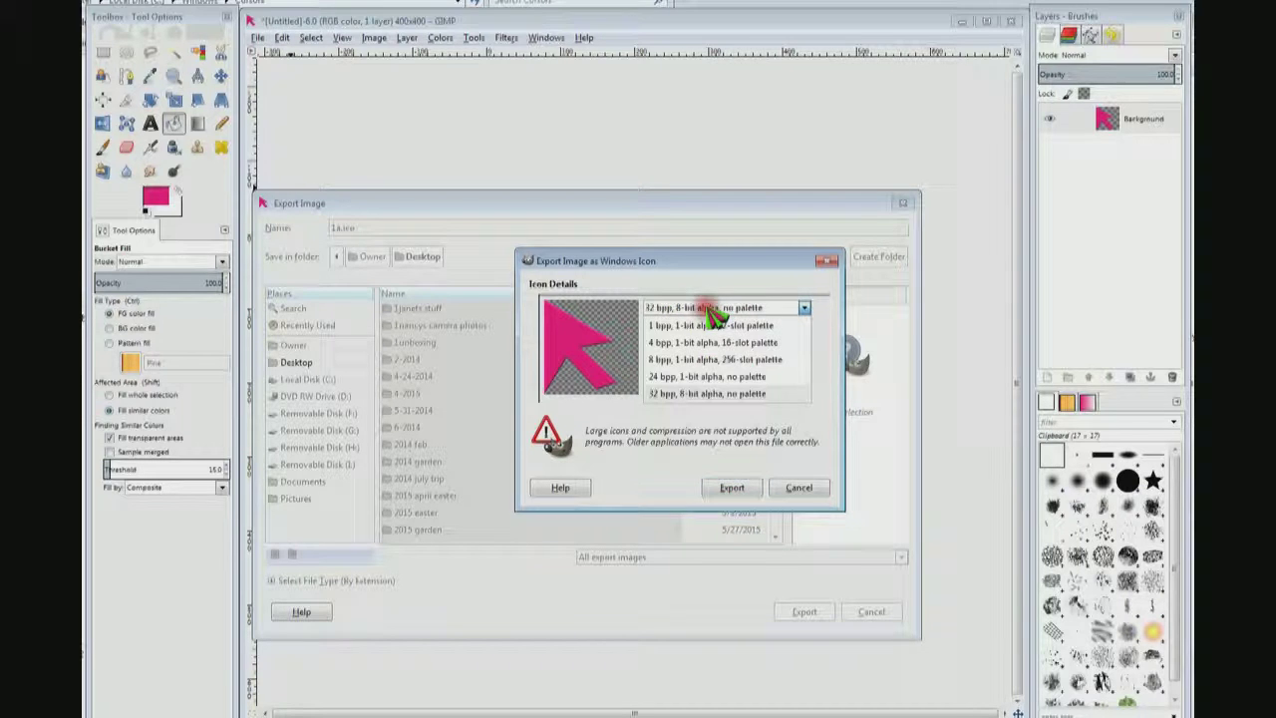
{"action": "left_click", "coordinate": [738, 367]}
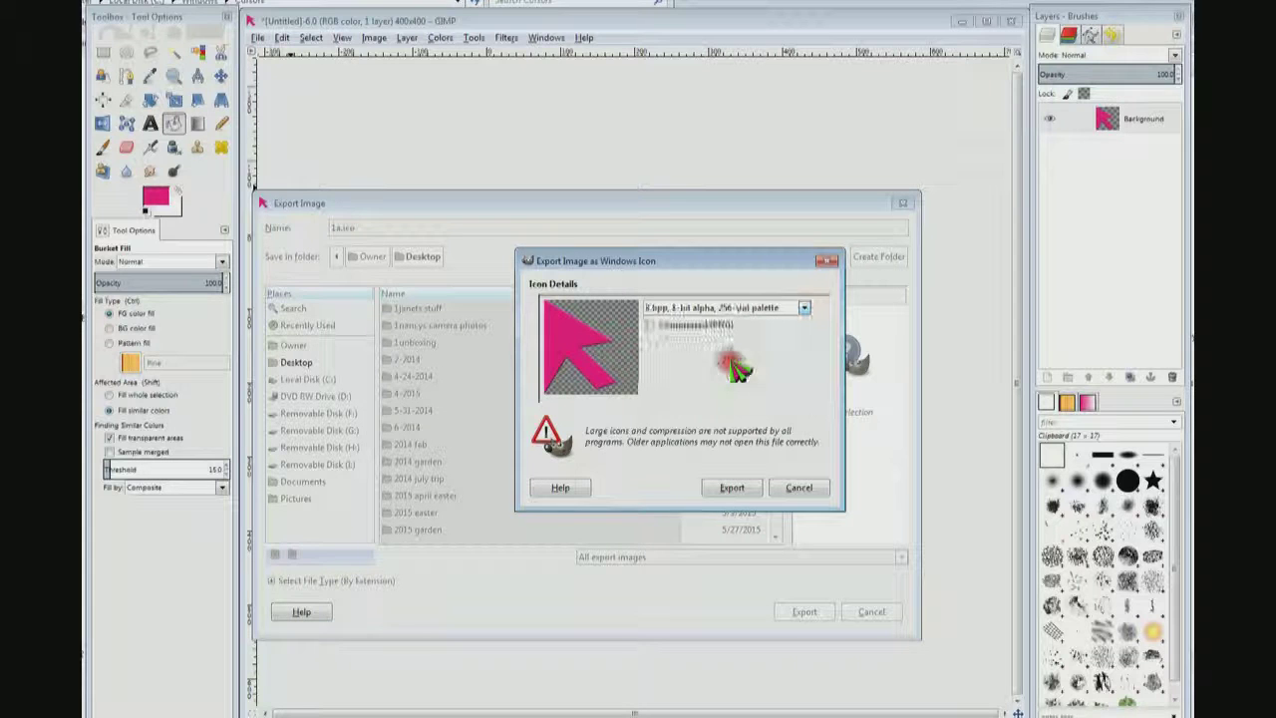
{"action": "left_click", "coordinate": [733, 488]}
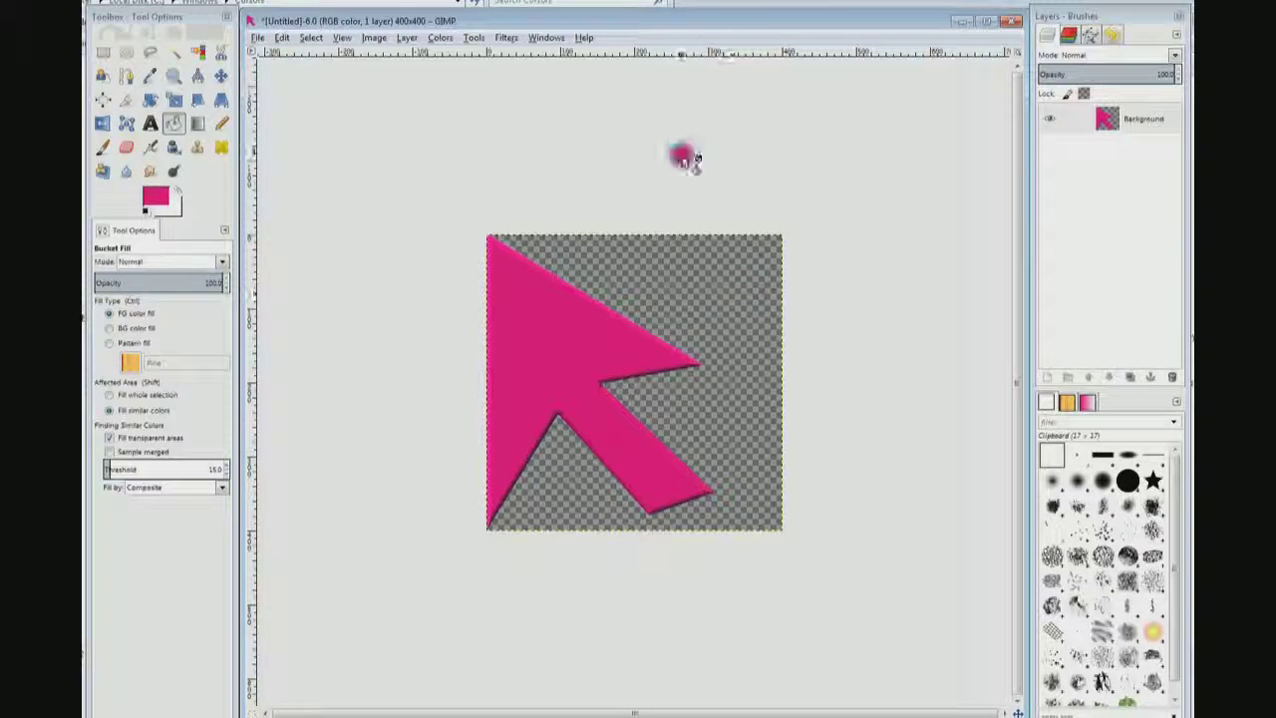
Minimize GIMP and rename the Desktop file 1a.ico to 1a.cur, accepting the extension change.
{"action": "left_click", "coordinate": [959, 21]}
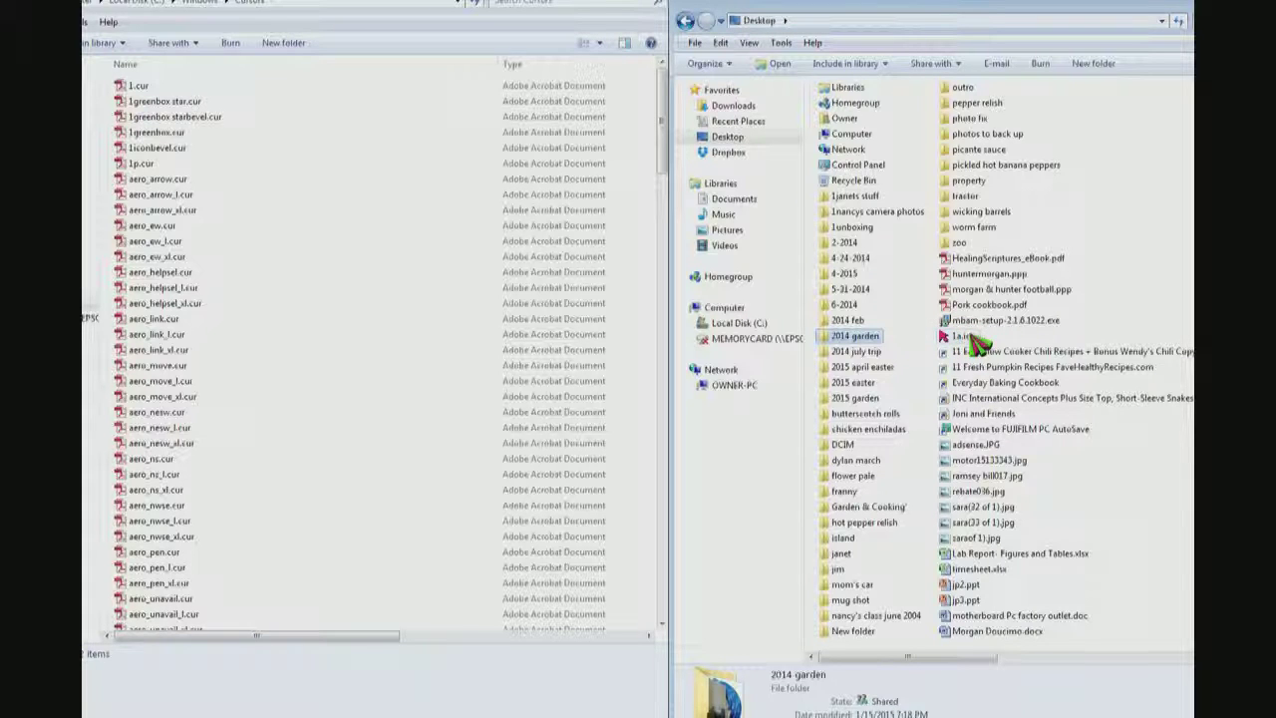
{"action": "left_click", "coordinate": [973, 339]}
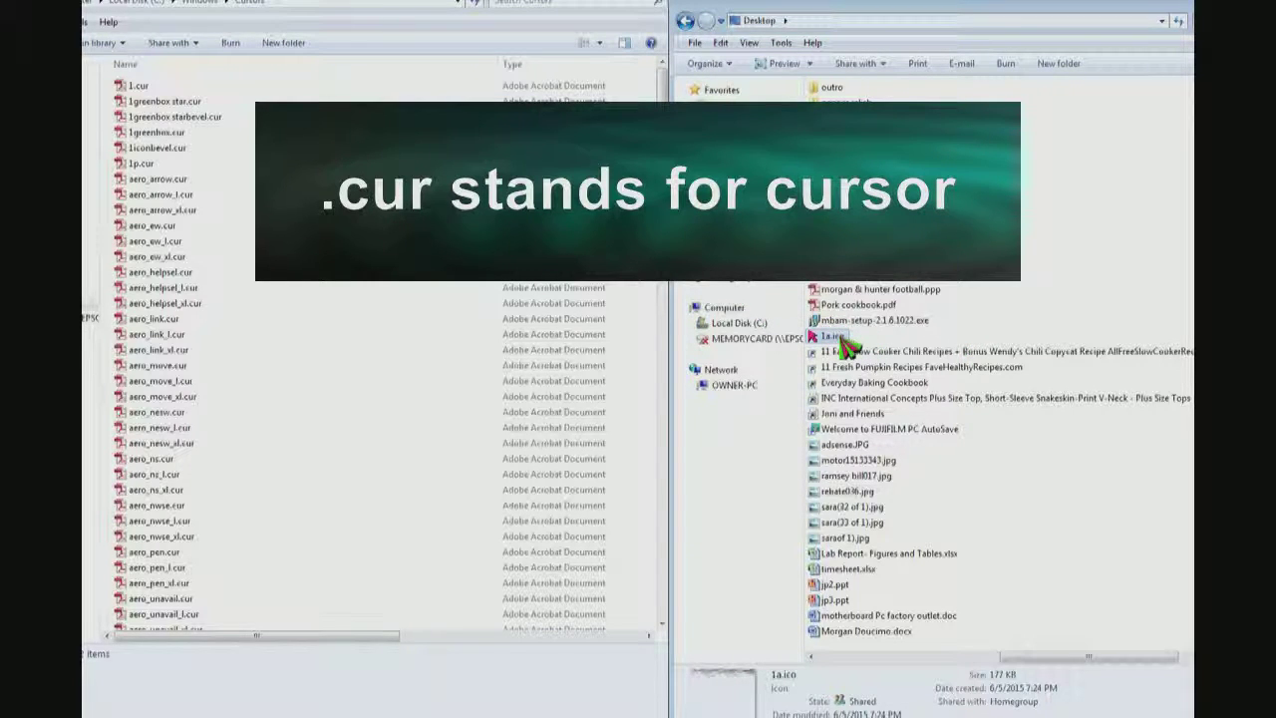
{"action": "left_click", "coordinate": [837, 337]}
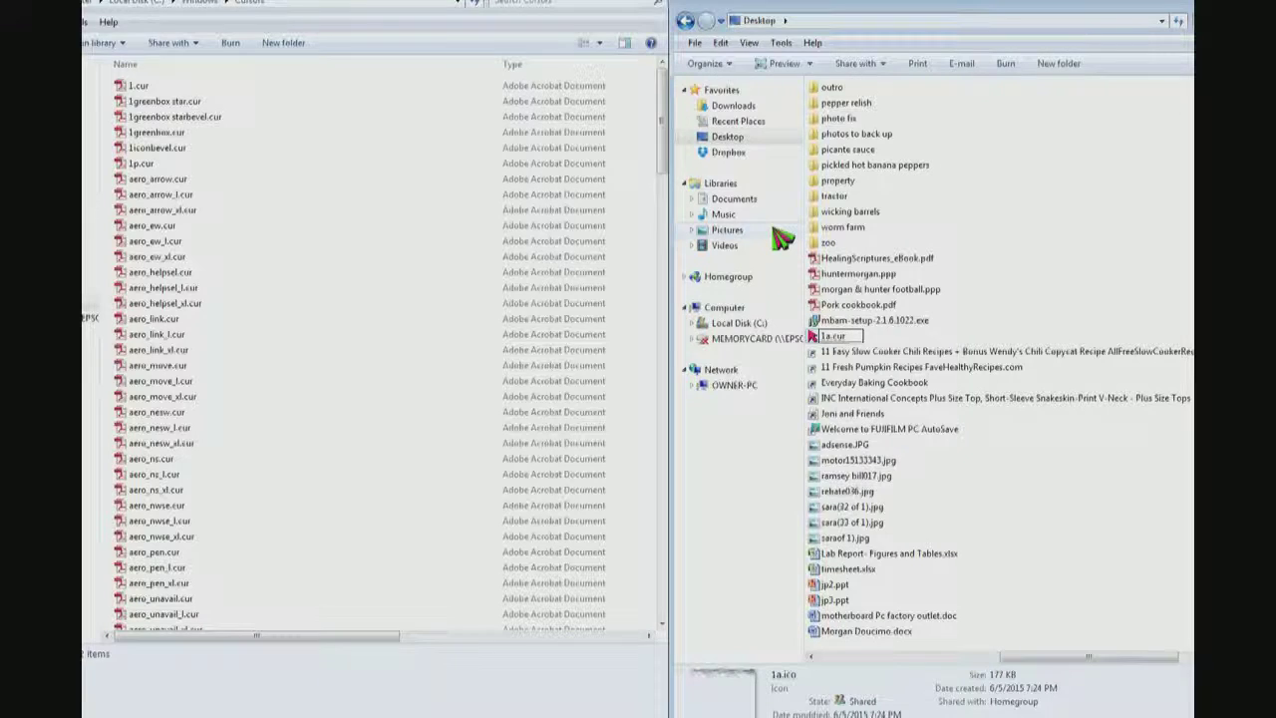
{"action": "key", "text": "Return"}
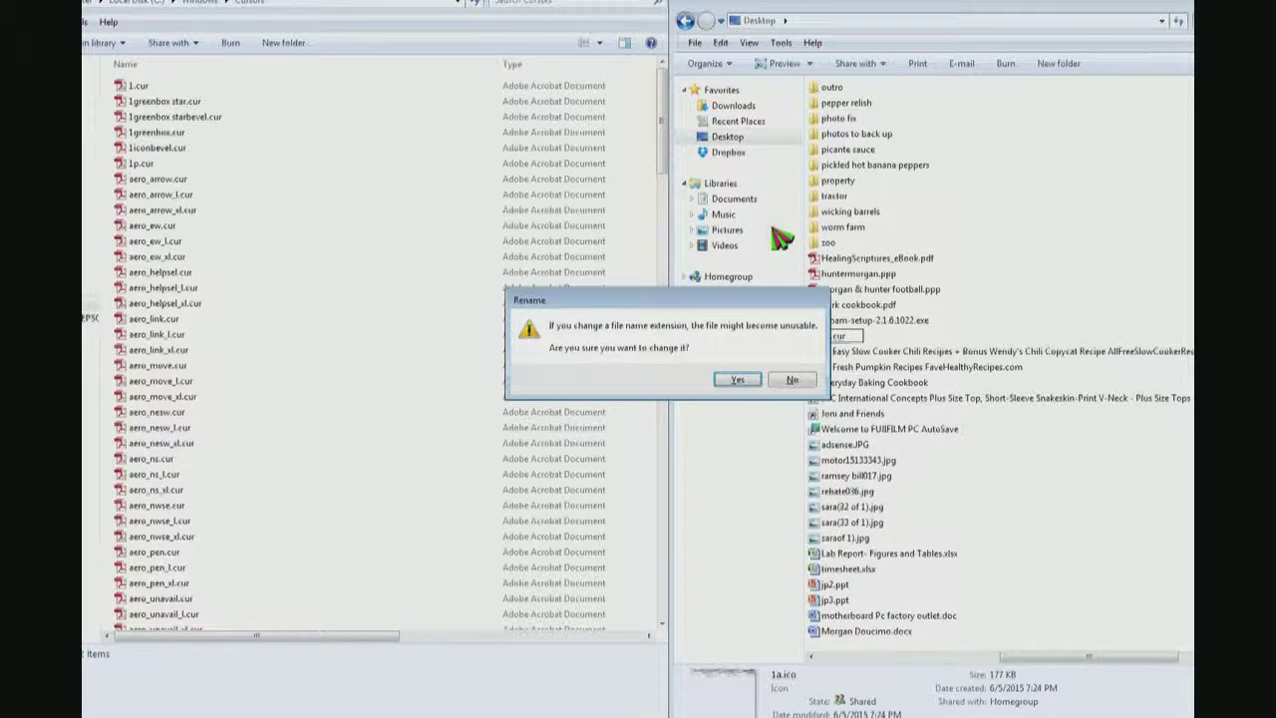
{"action": "left_click", "coordinate": [740, 380]}
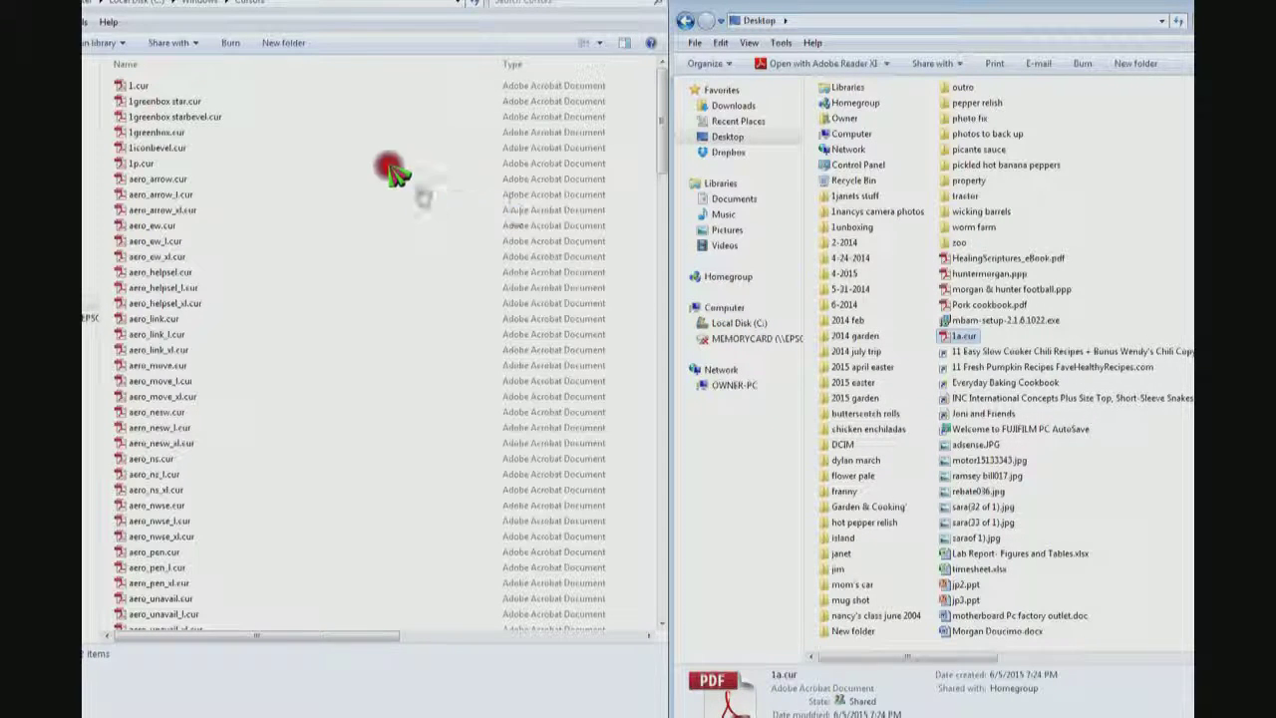
Move 1a.cur from the Desktop into the Windows Cursors folder, granting administrator permission.
{"action": "left_click_drag", "start_coordinate": [392, 172], "coordinate": [399, 175]}
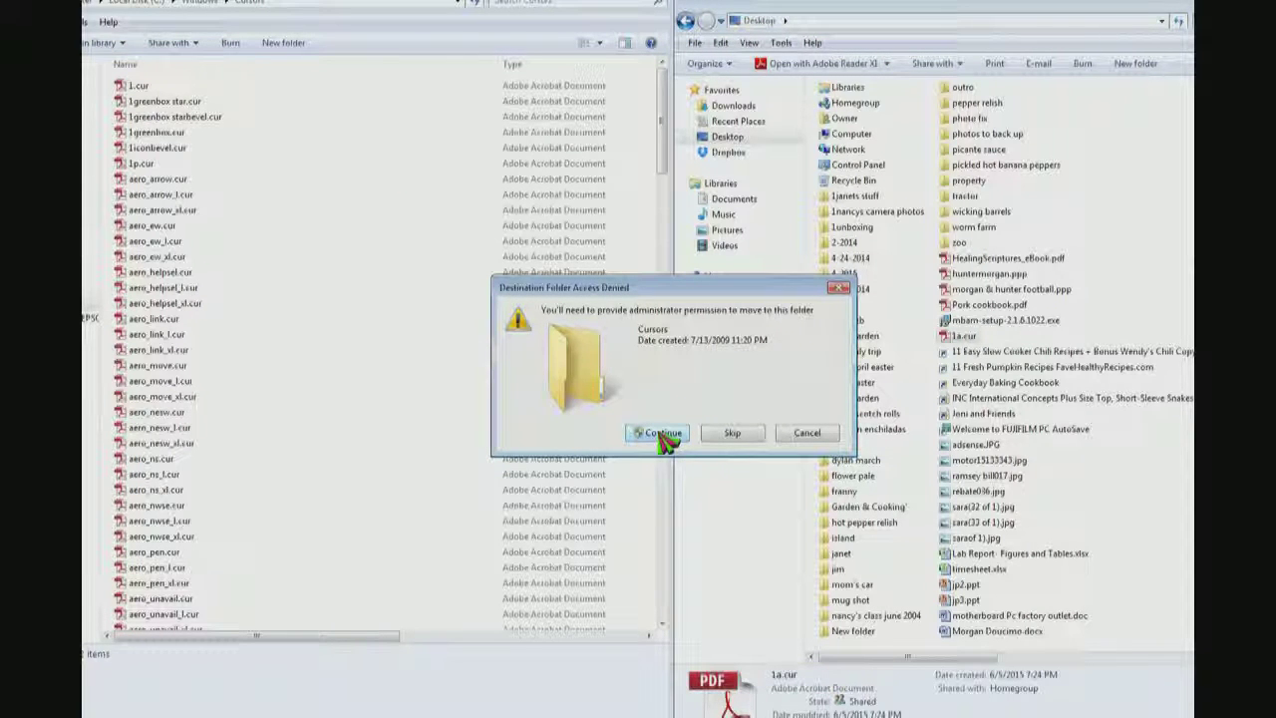
{"action": "left_click", "coordinate": [663, 435]}
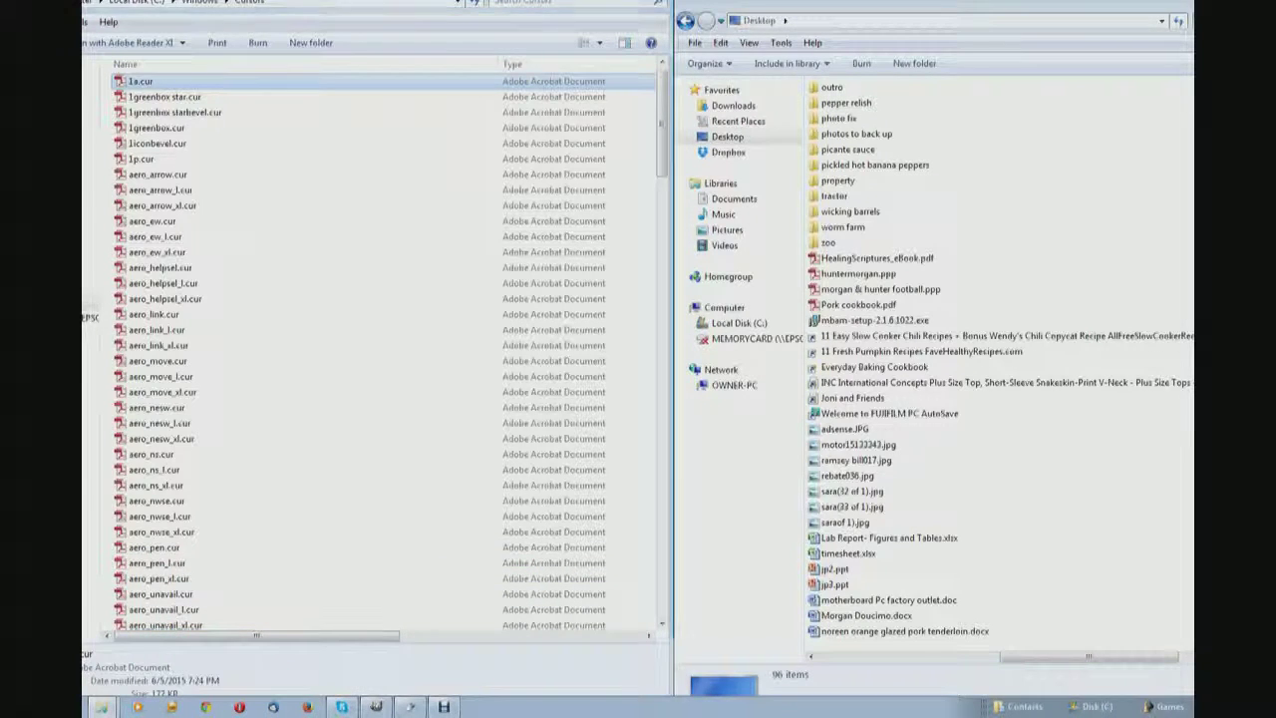
{"action": "left_click", "coordinate": [100, 707]}
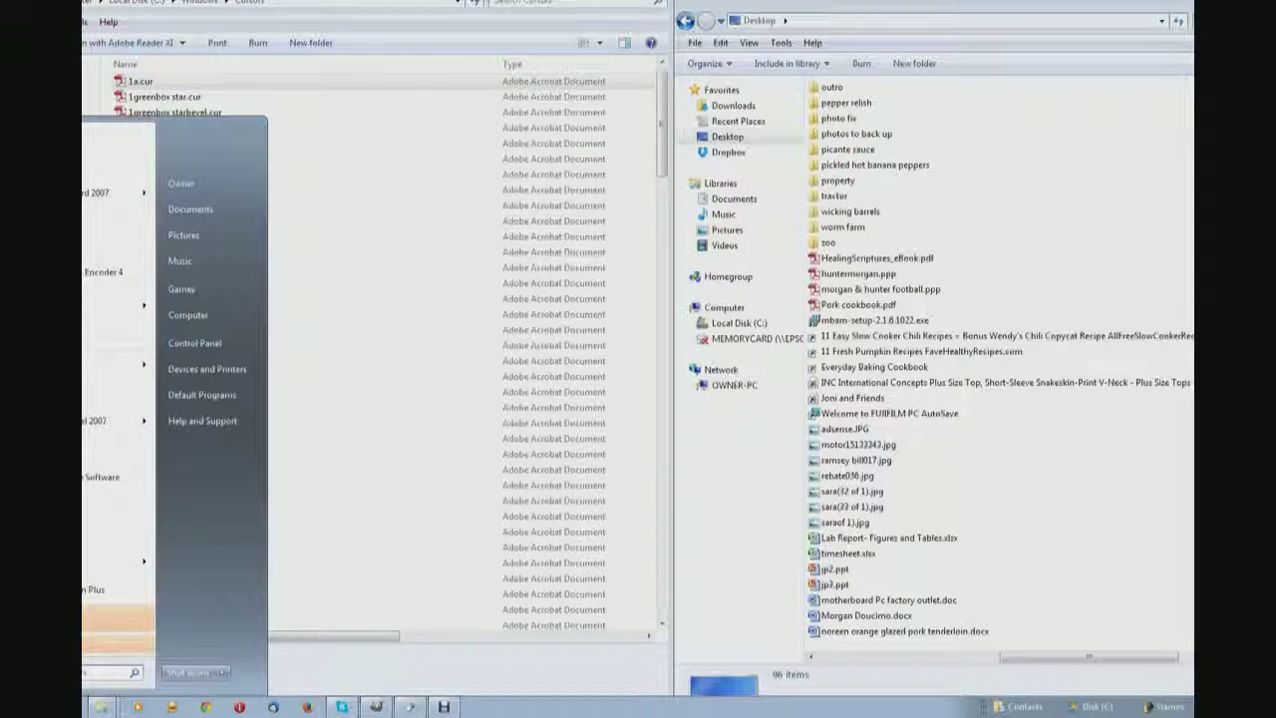
Go through Control Panel > Appearance and Personalization > Personalization to the mouse pointer settings.
{"action": "left_click", "coordinate": [227, 344]}
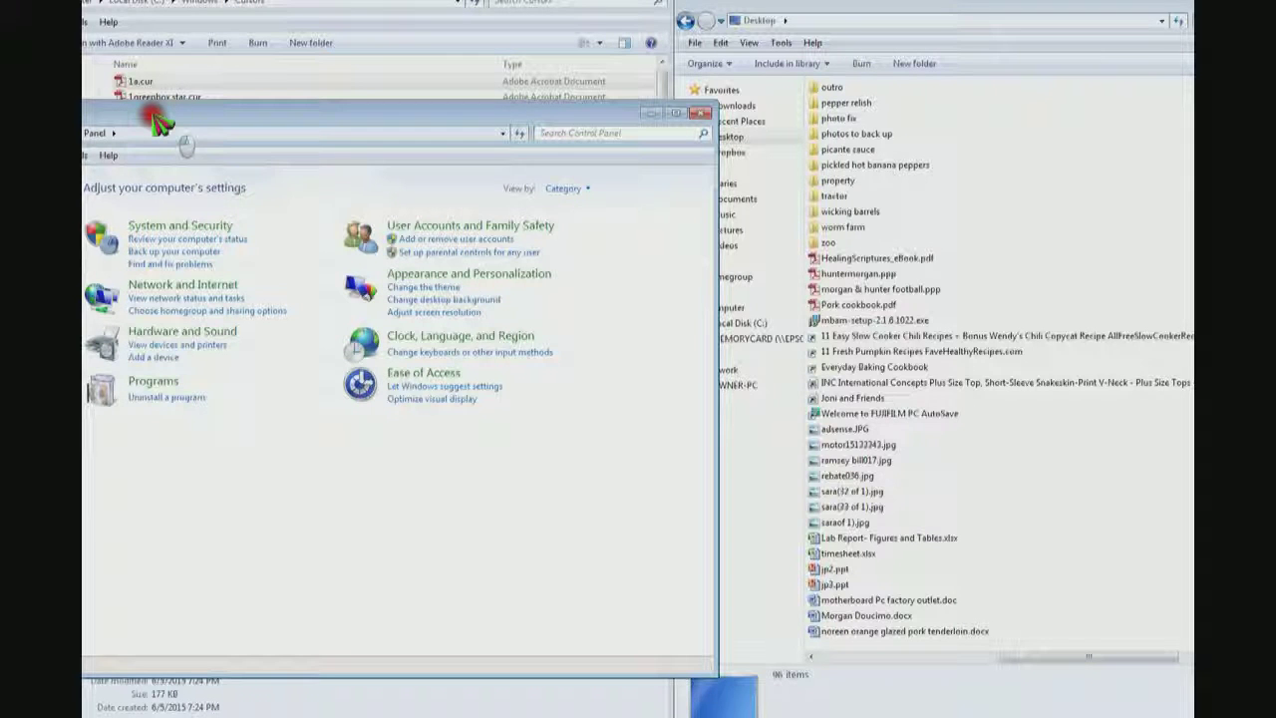
{"action": "left_click_drag", "start_coordinate": [160, 119], "coordinate": [429, 134]}
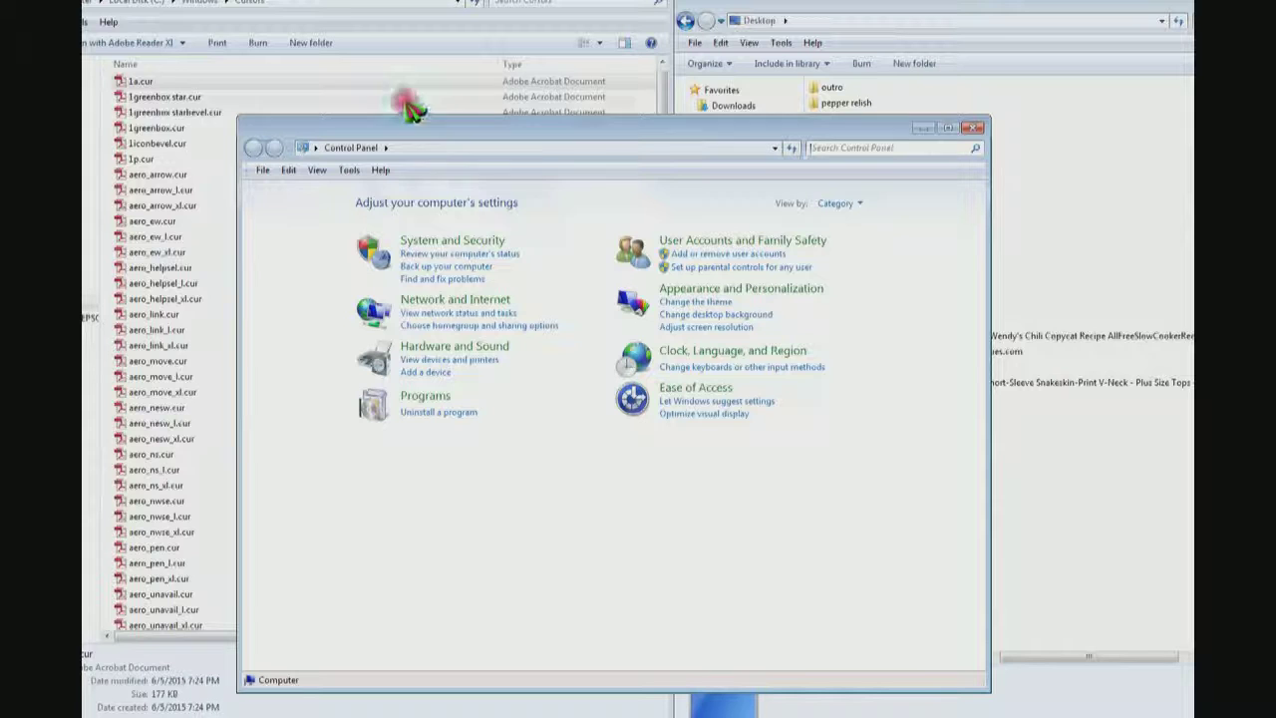
{"action": "left_click", "coordinate": [756, 305]}
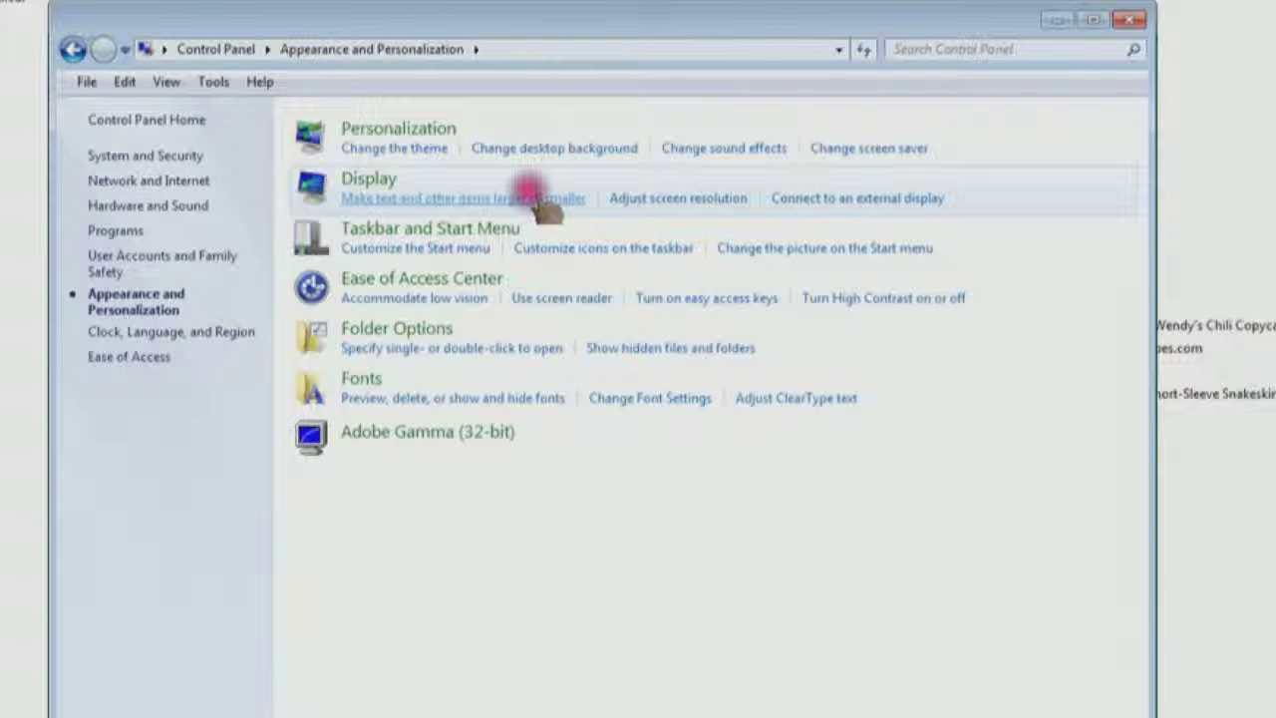
{"action": "left_click", "coordinate": [392, 133]}
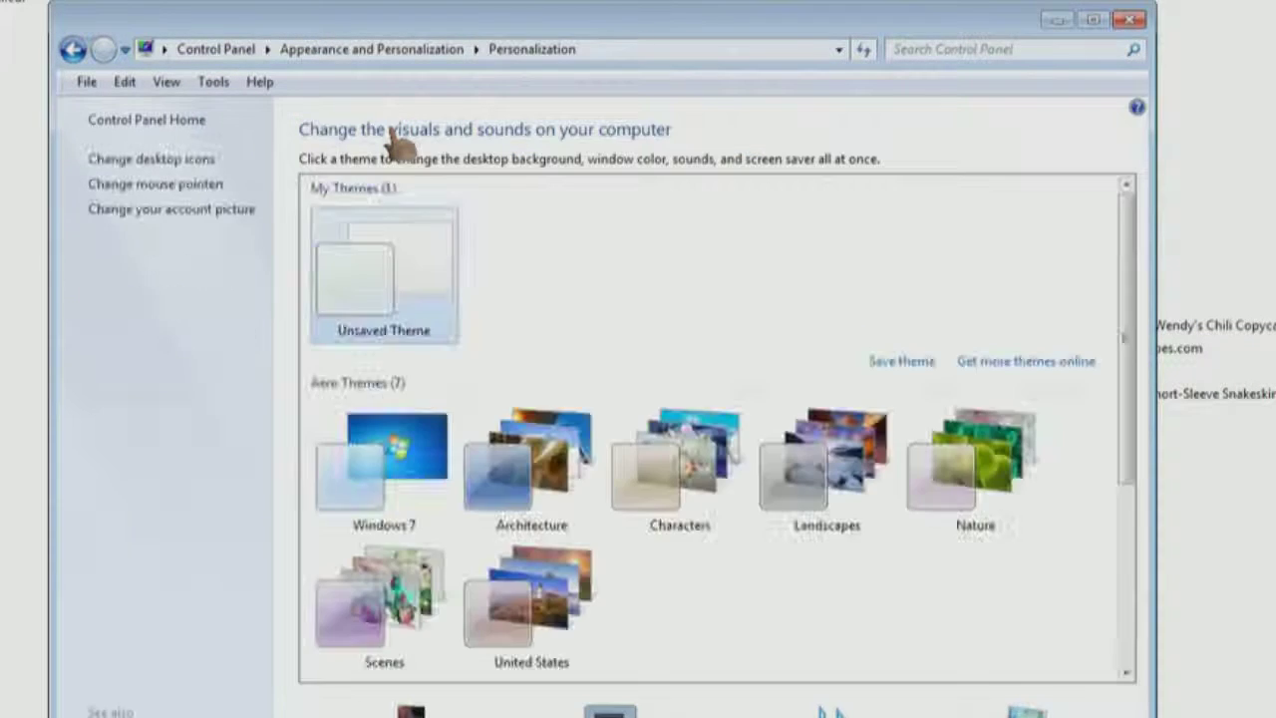
{"action": "left_click", "coordinate": [193, 187]}
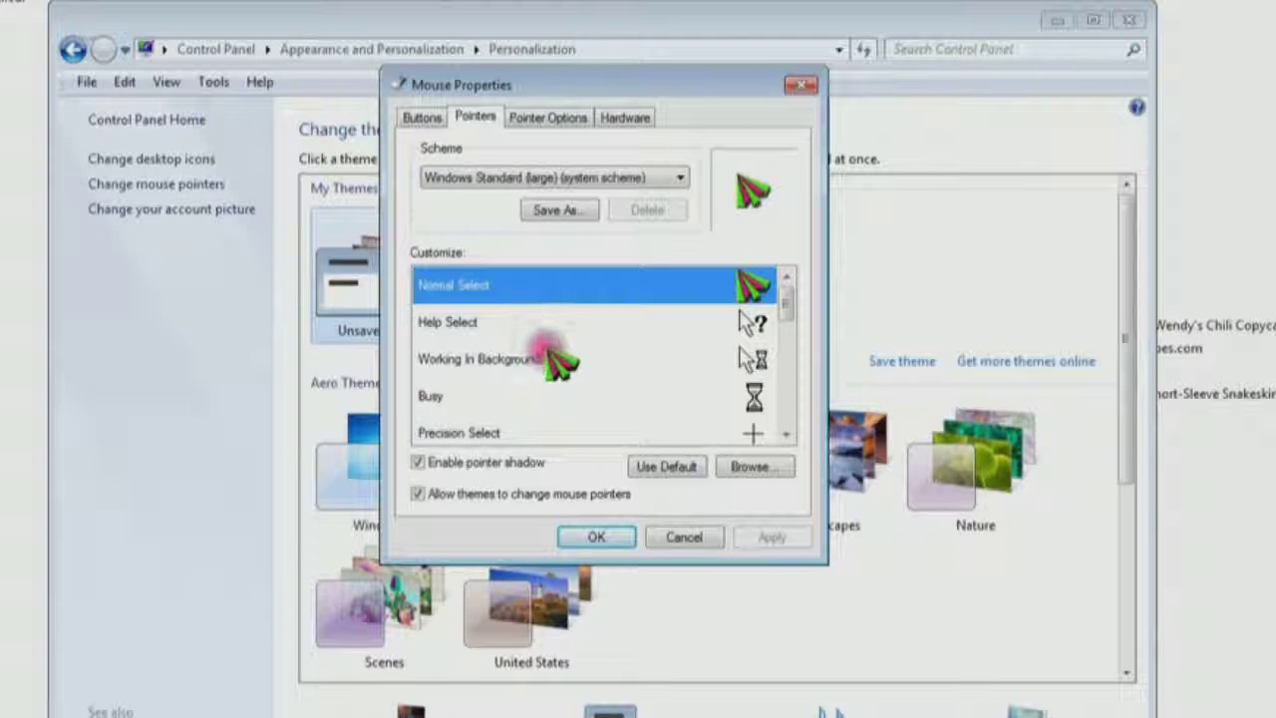
Load 1a.cur from the Cursors folder as the Normal Select pointer.
{"action": "left_click", "coordinate": [750, 467]}
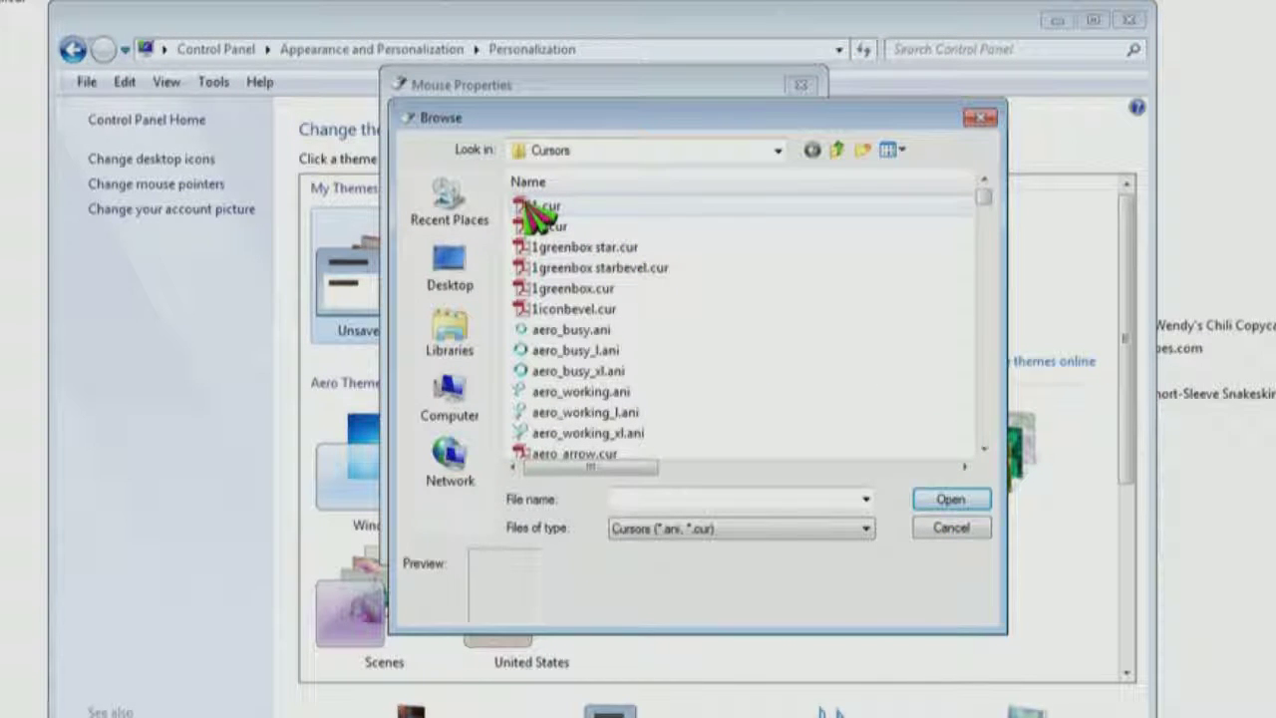
{"action": "left_click", "coordinate": [570, 199]}
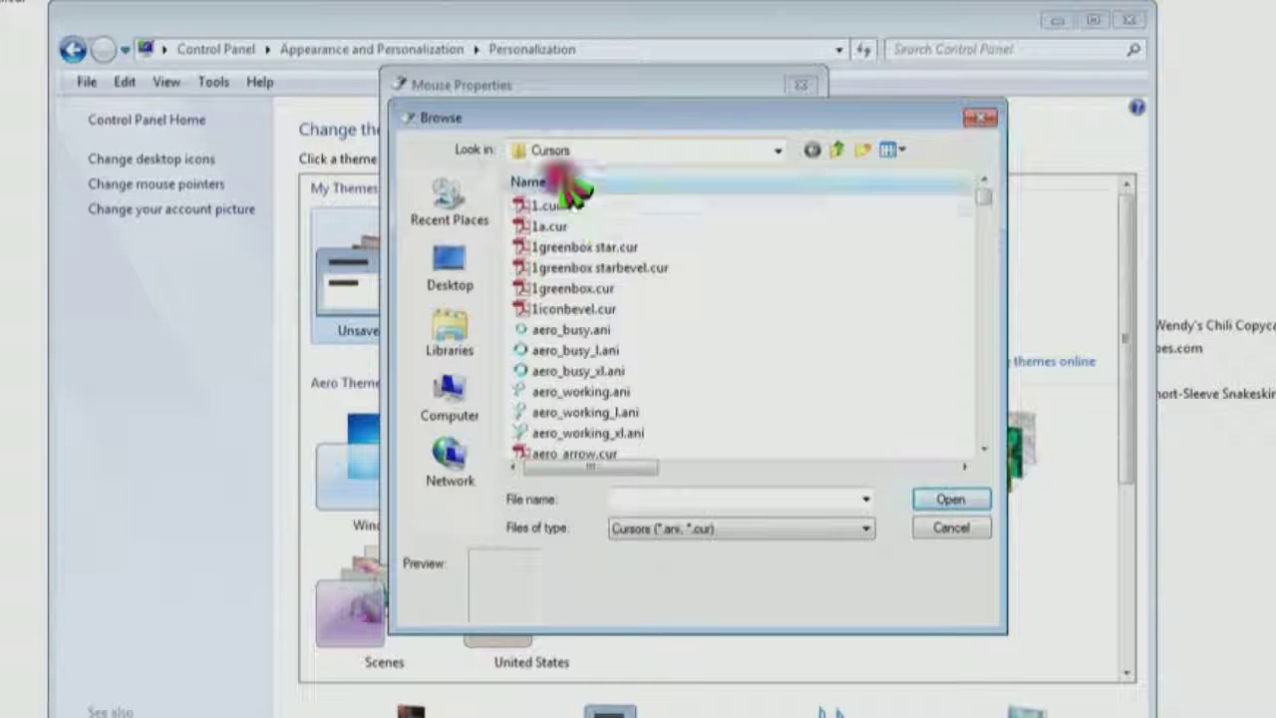
{"action": "left_click", "coordinate": [584, 234]}
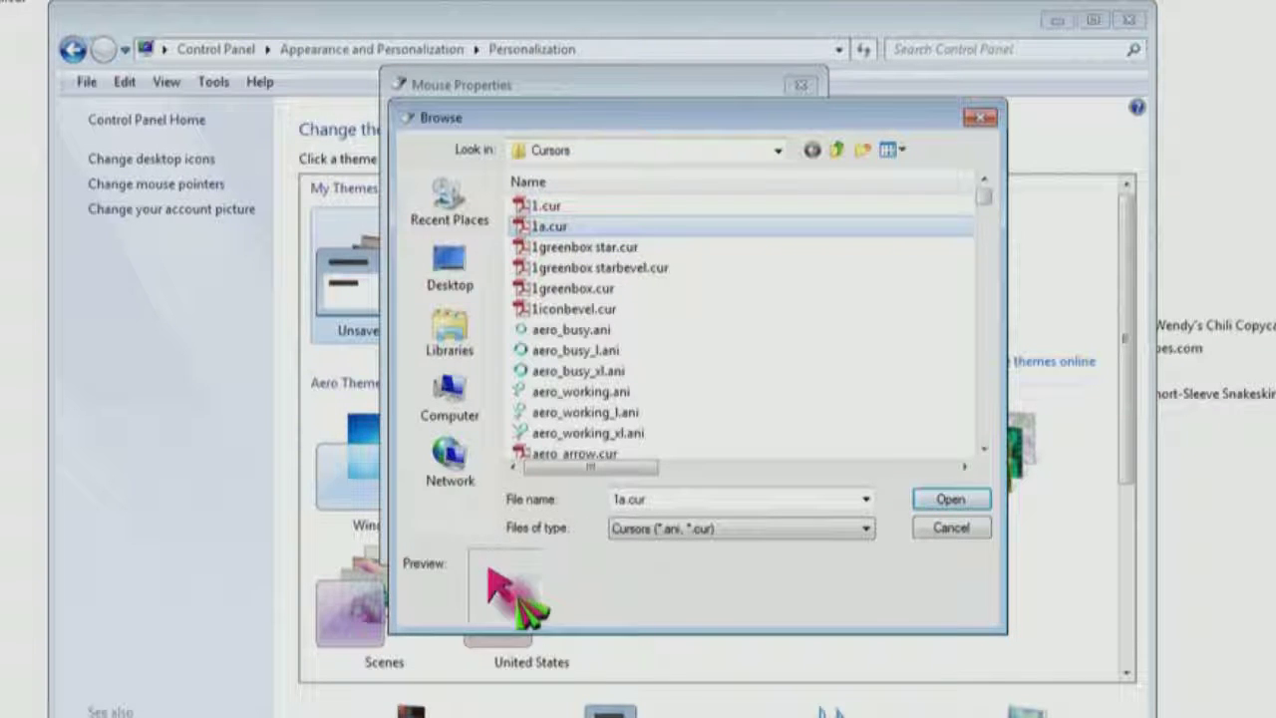
{"action": "left_click", "coordinate": [937, 500]}
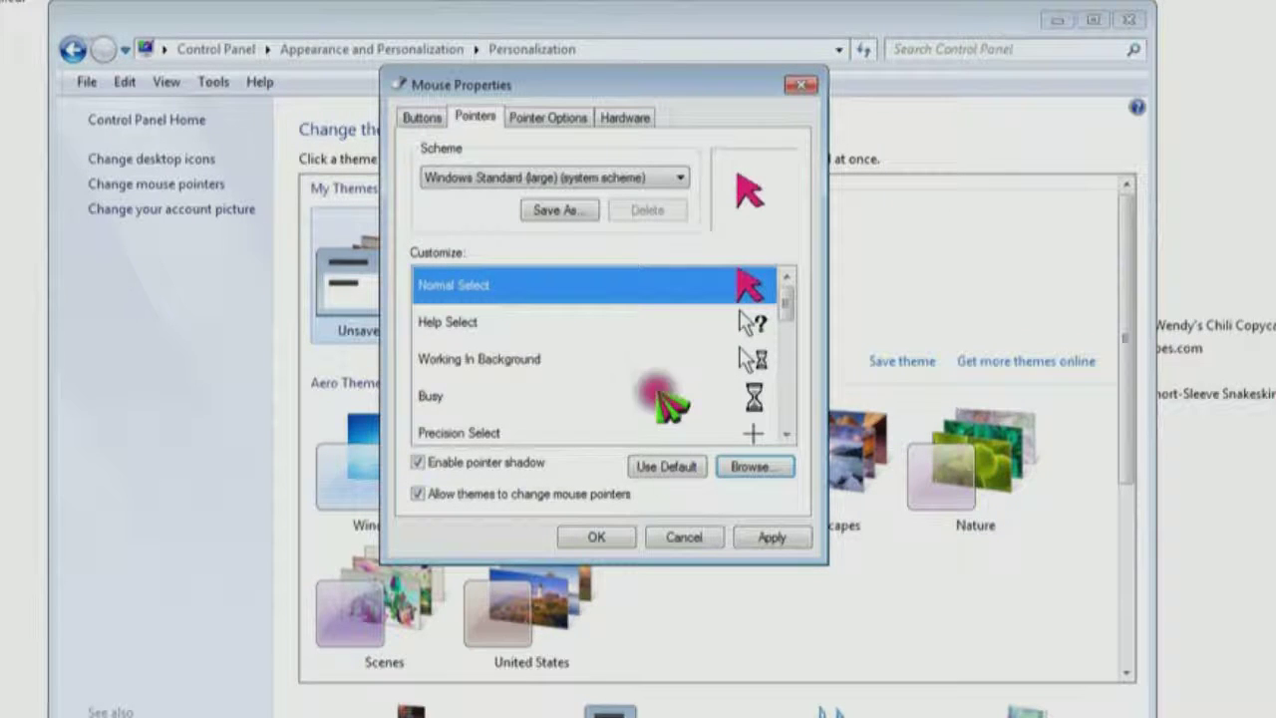
Apply the pink 1a.cur arrow for Normal Select, then scroll through the remaining pointers.
{"action": "left_click", "coordinate": [773, 537]}
{"action": "left_click", "coordinate": [785, 542]}
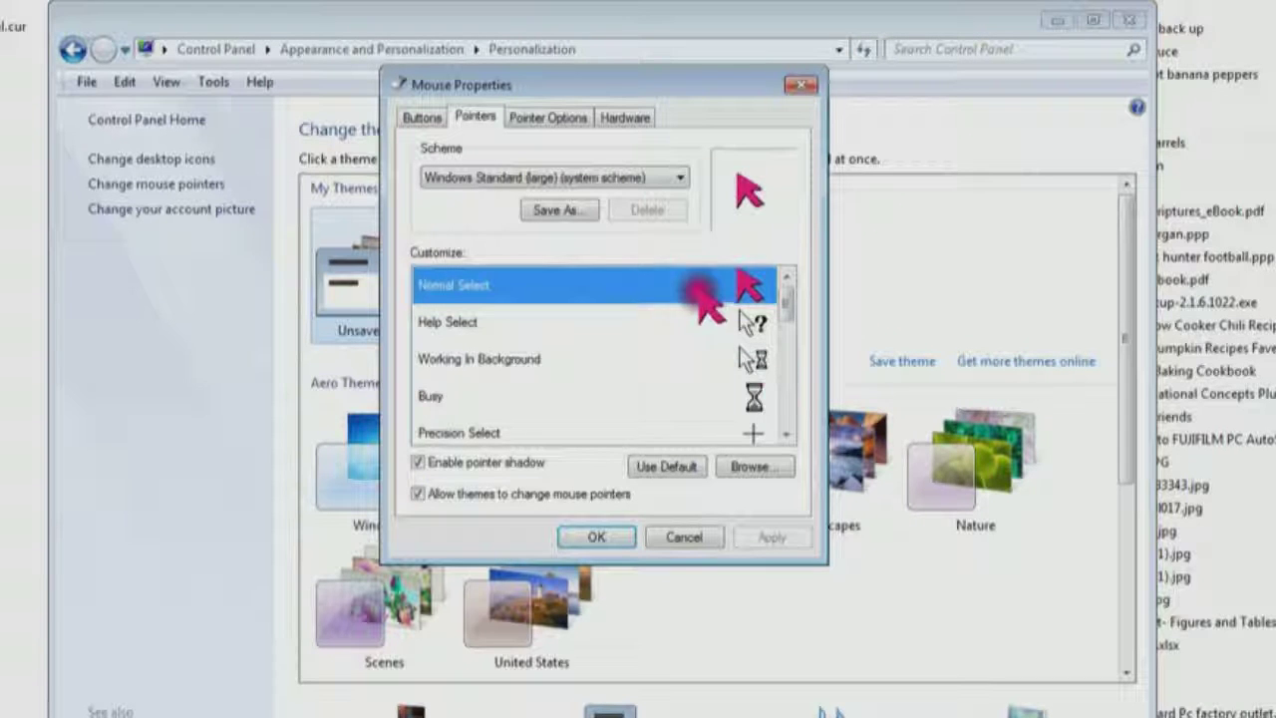
{"action": "left_click", "coordinate": [787, 389]}
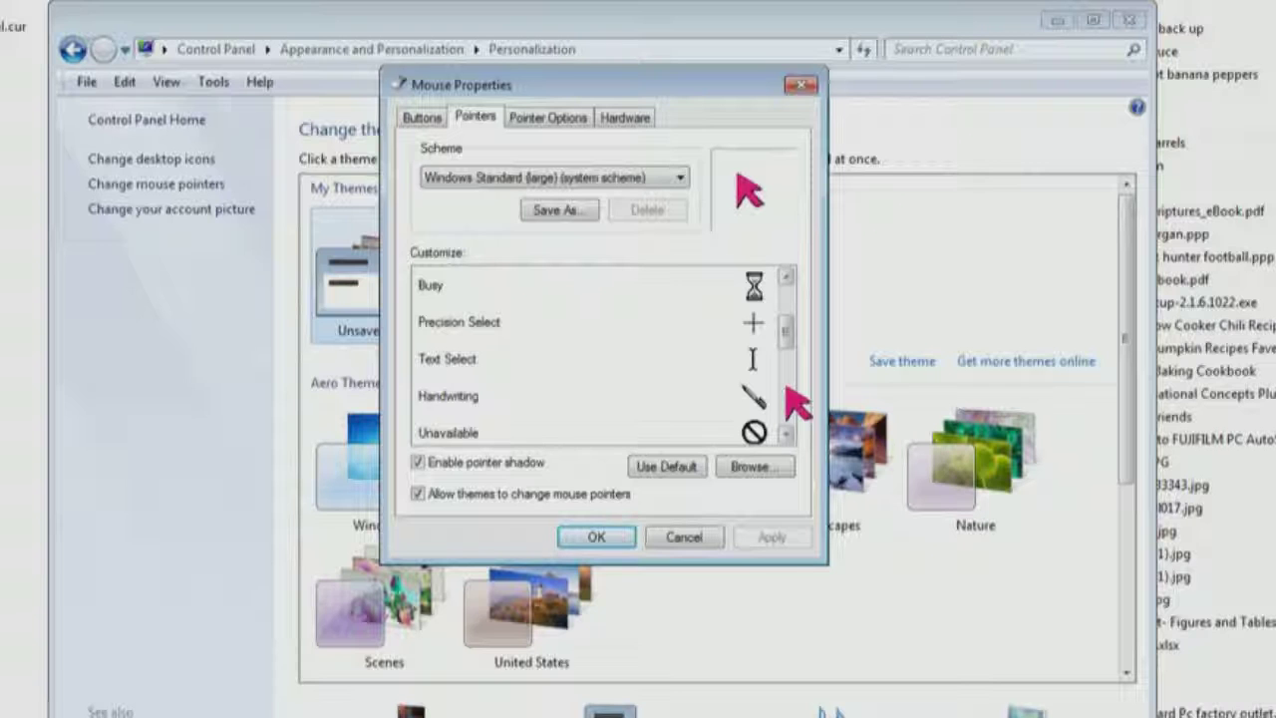
{"action": "left_click", "coordinate": [786, 389]}
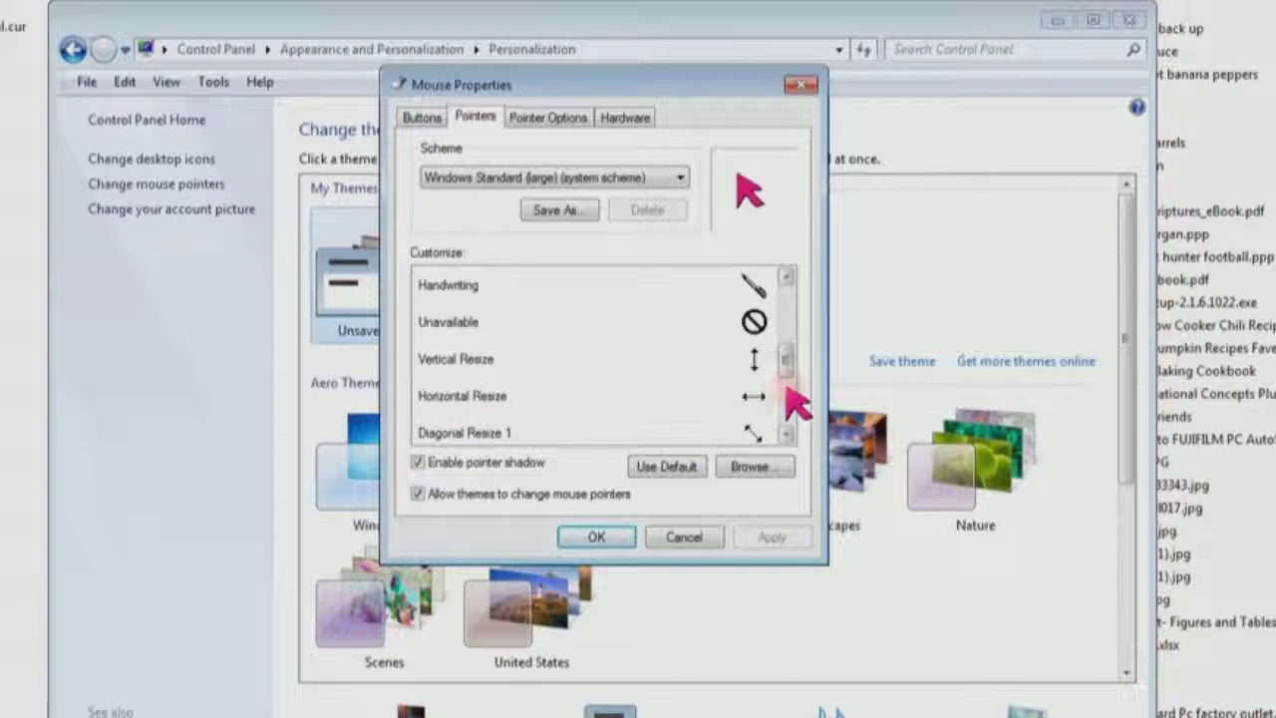
{"action": "left_click", "coordinate": [787, 389]}
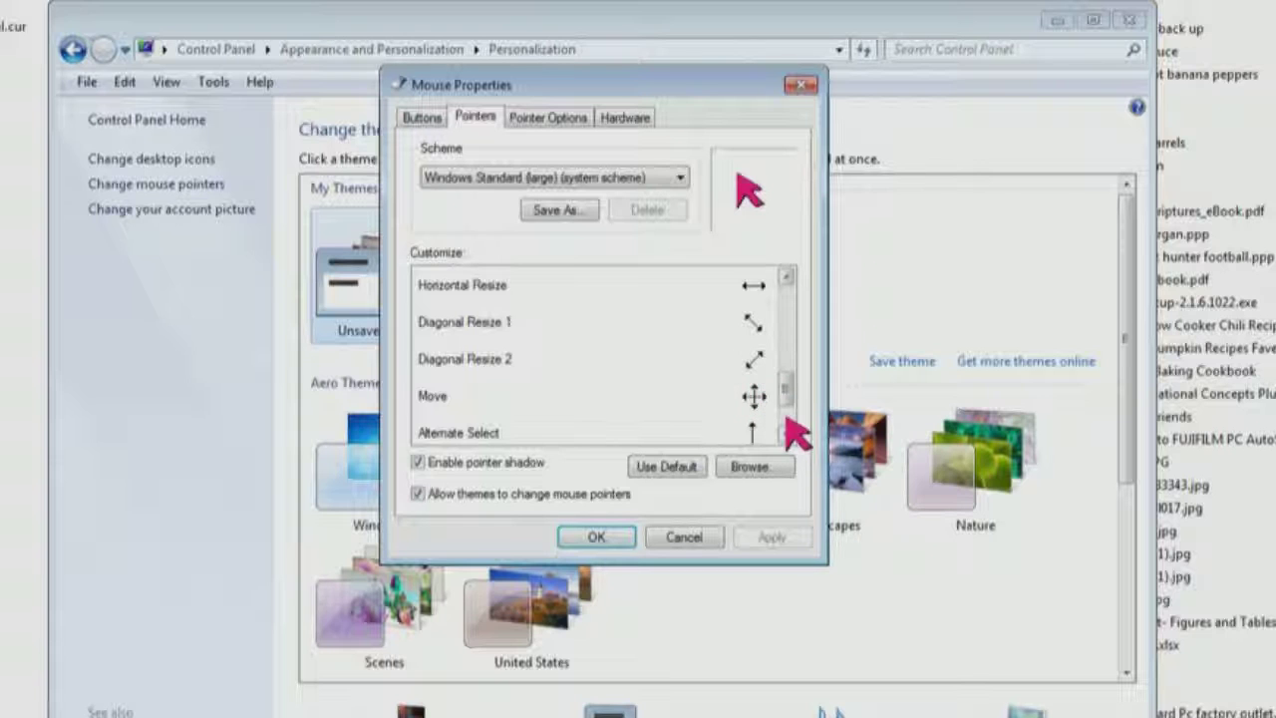
{"action": "left_click", "coordinate": [787, 420]}
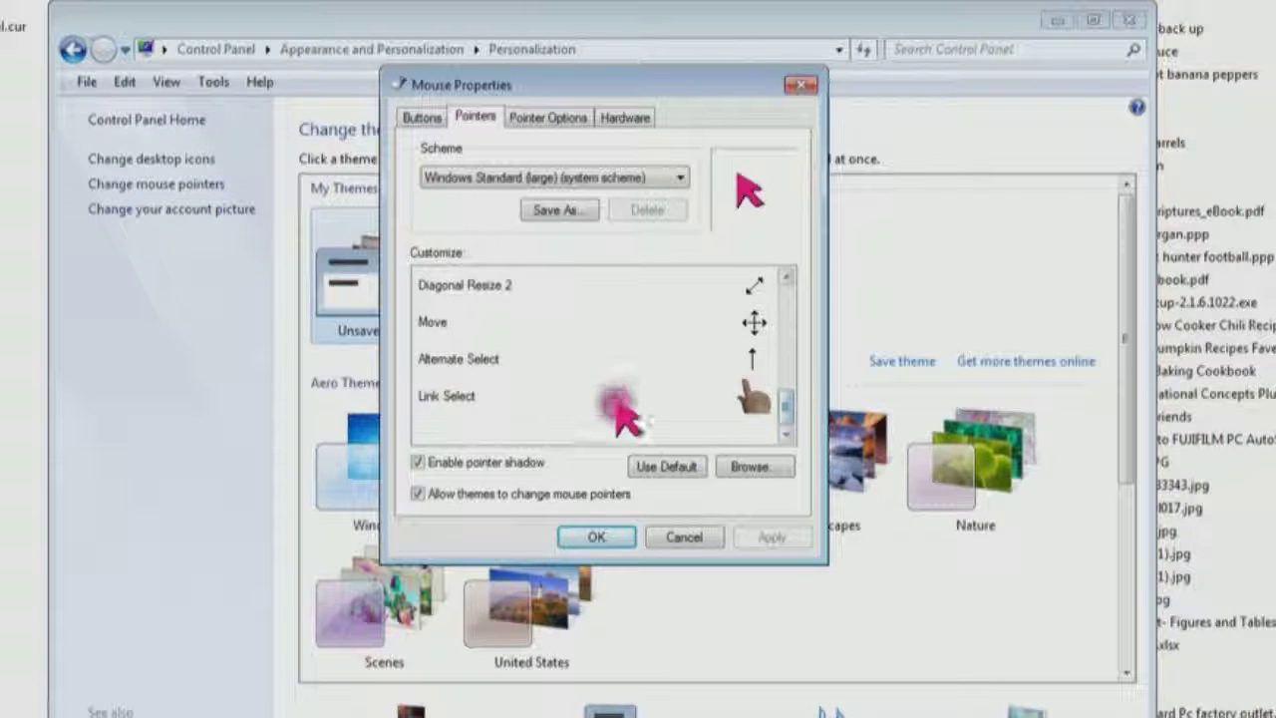